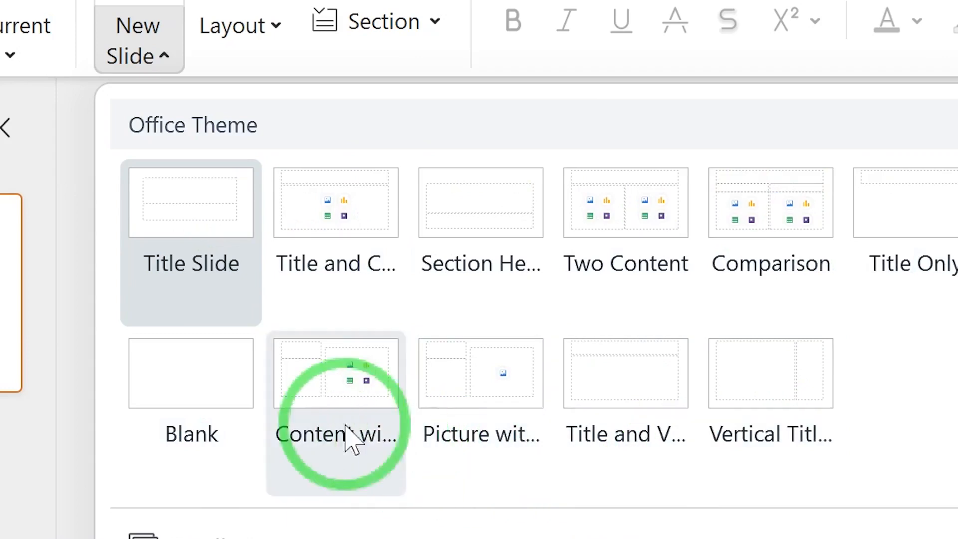
Step: Add a second slide with the Title and Content layout and try out its title and text placeholders
left_click(351, 267)
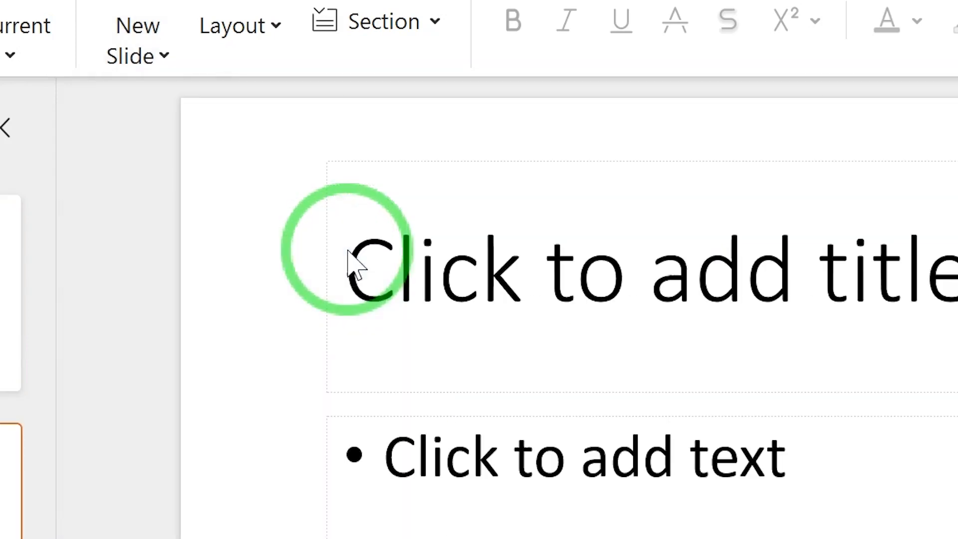
left_click(627, 297)
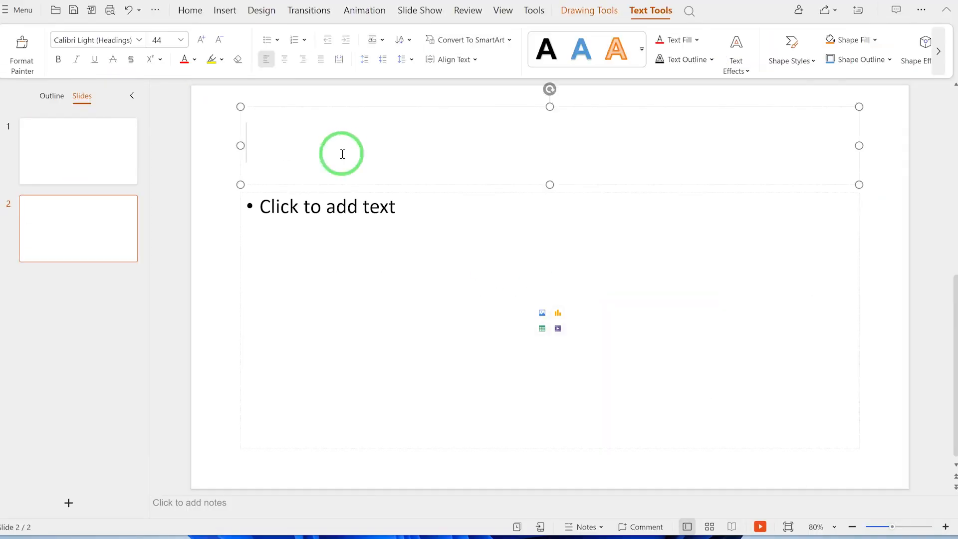
left_click(332, 211)
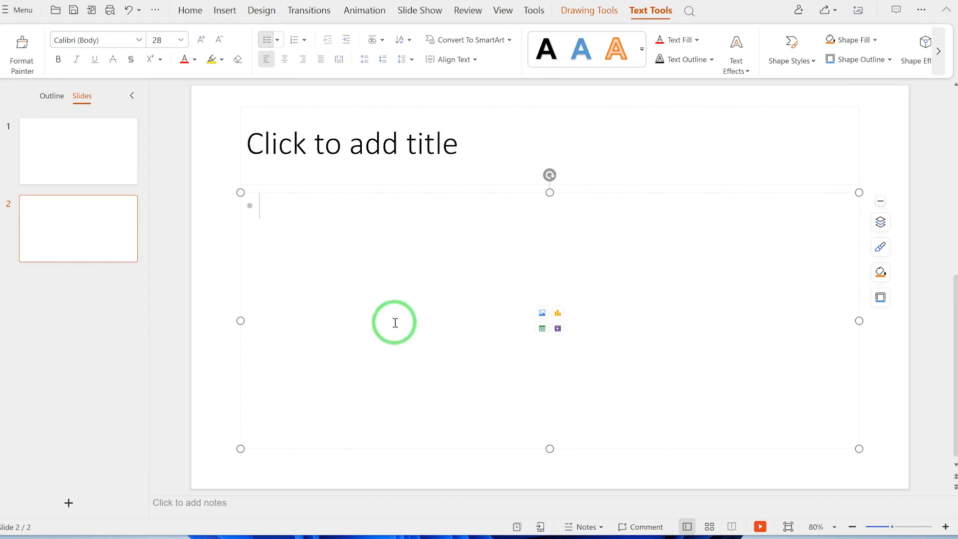
left_click(120, 242)
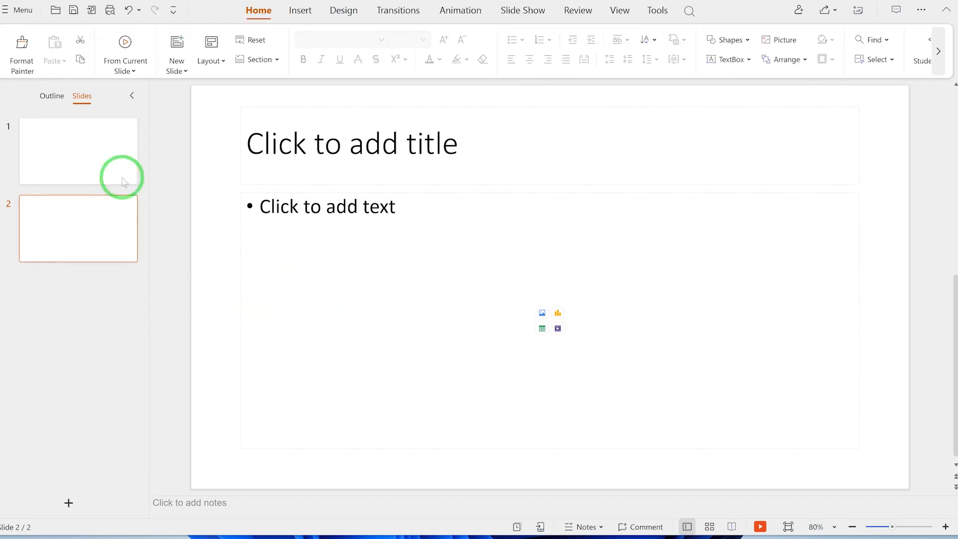
Step: Add a third slide with the Two Content layout and try out its title and two text placeholders
left_click(185, 72)
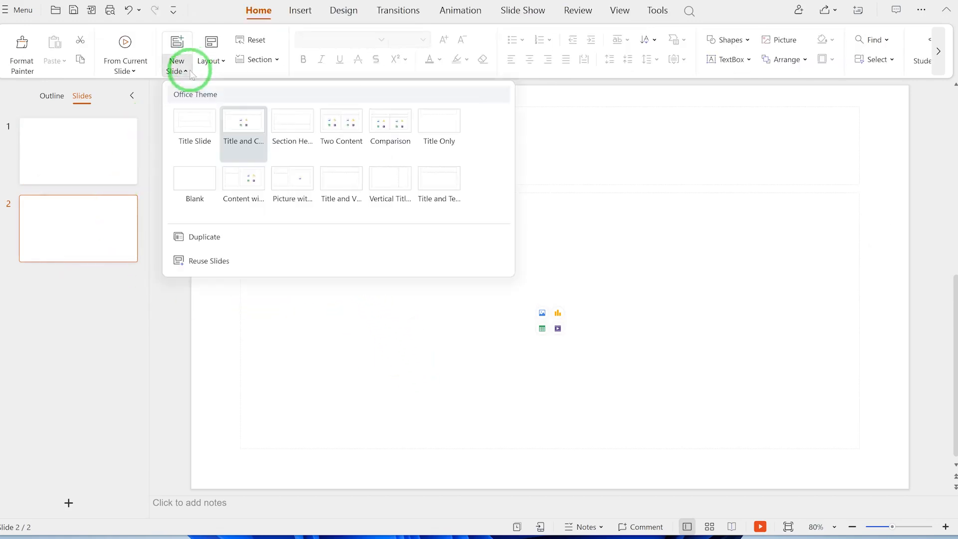
left_click(352, 144)
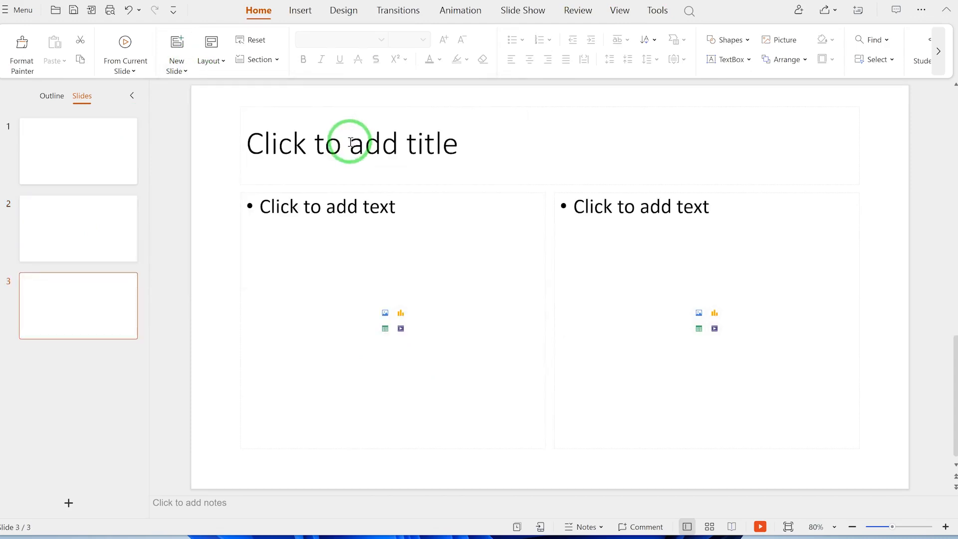
left_click(319, 157)
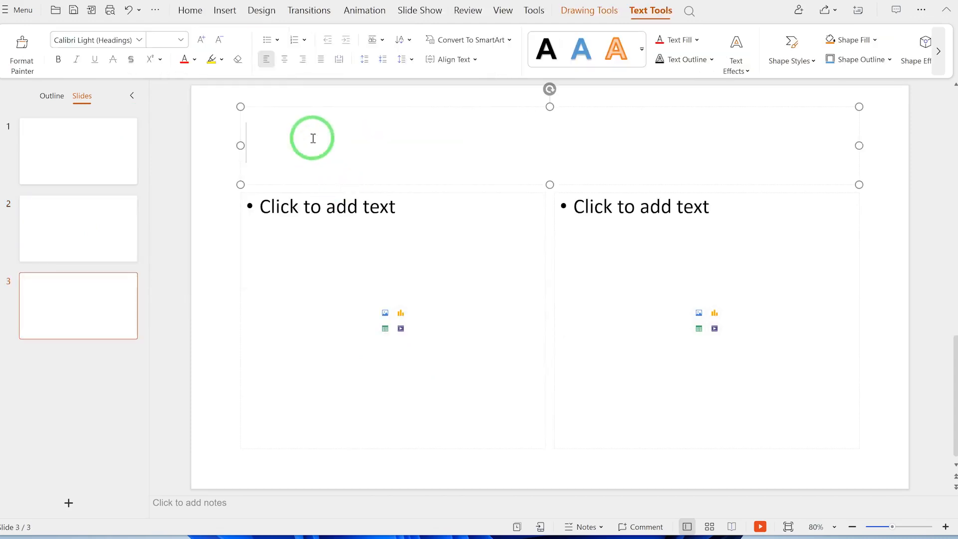
left_click(331, 209)
left_click(636, 206)
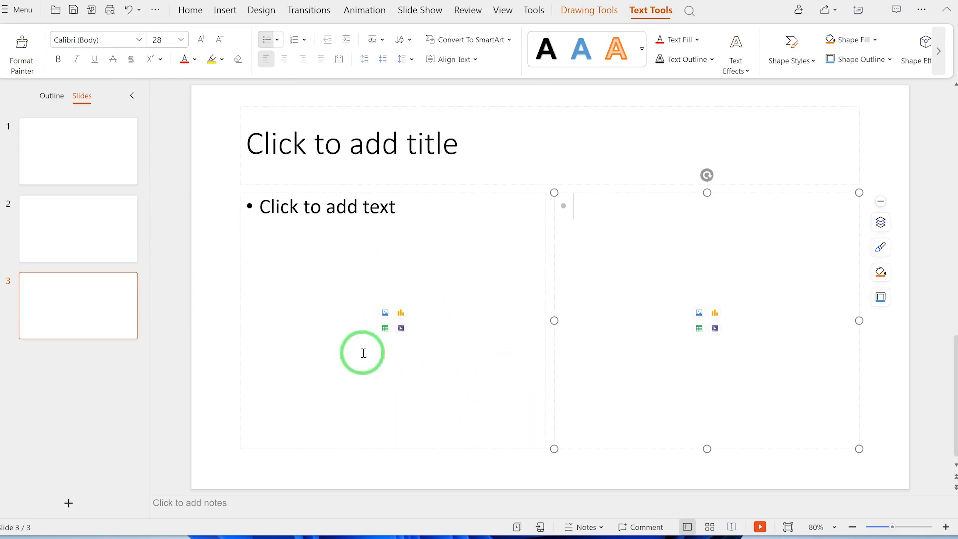
left_click(93, 297)
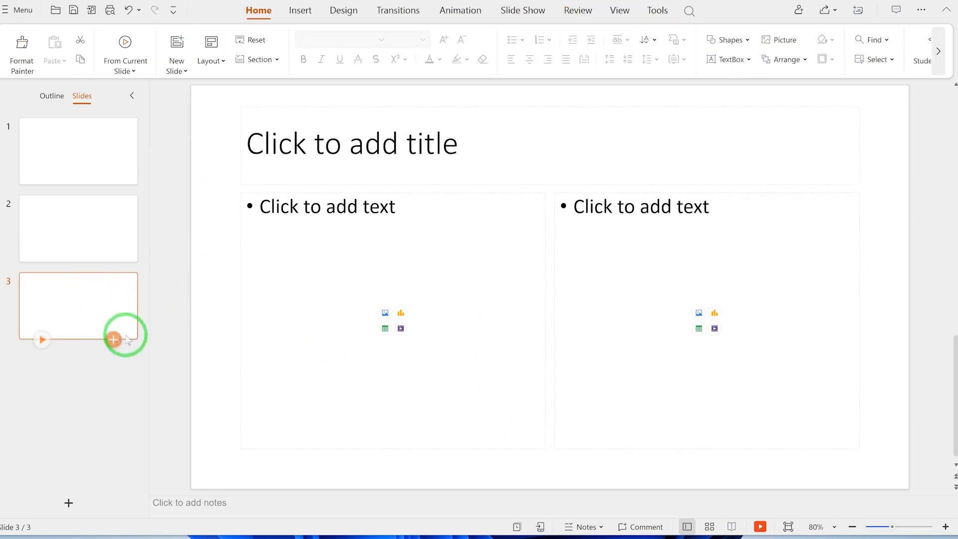
Step: Add a fourth slide after slide 3 and change its layout to Blank
left_click(118, 344)
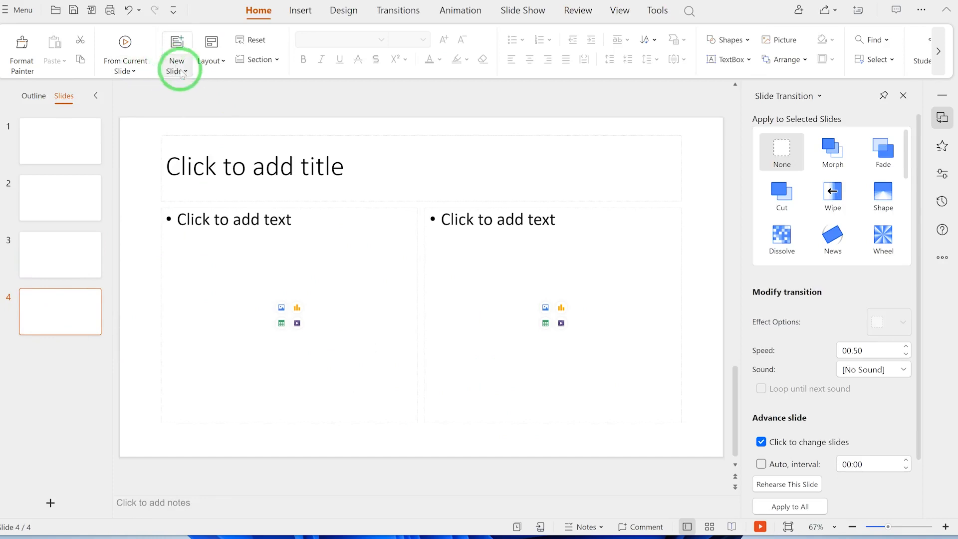
left_click(219, 62)
left_click(211, 177)
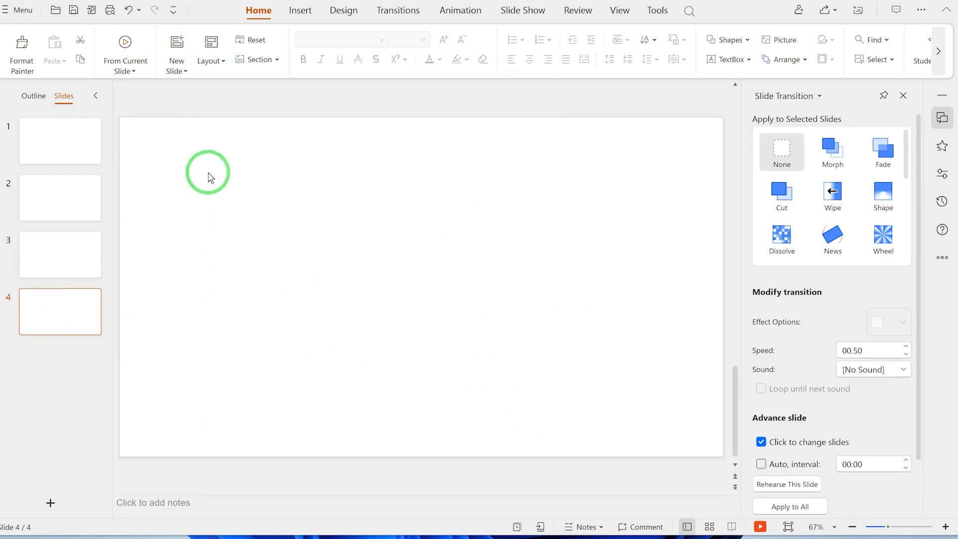
mouse_move(53, 335)
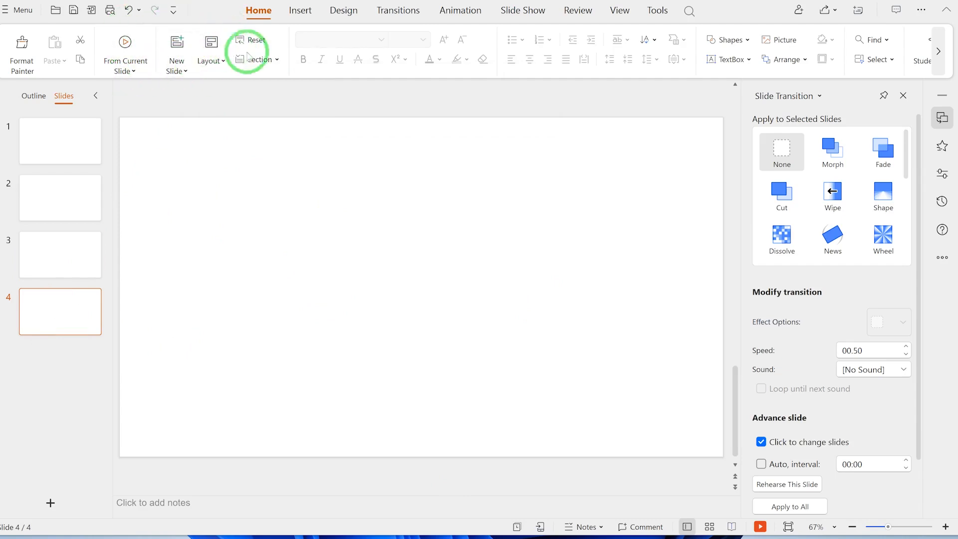
Step: Enter "fsdfsdfsd" as the title of slide 3 and make the title text bold
left_click(64, 251)
left_click(296, 201)
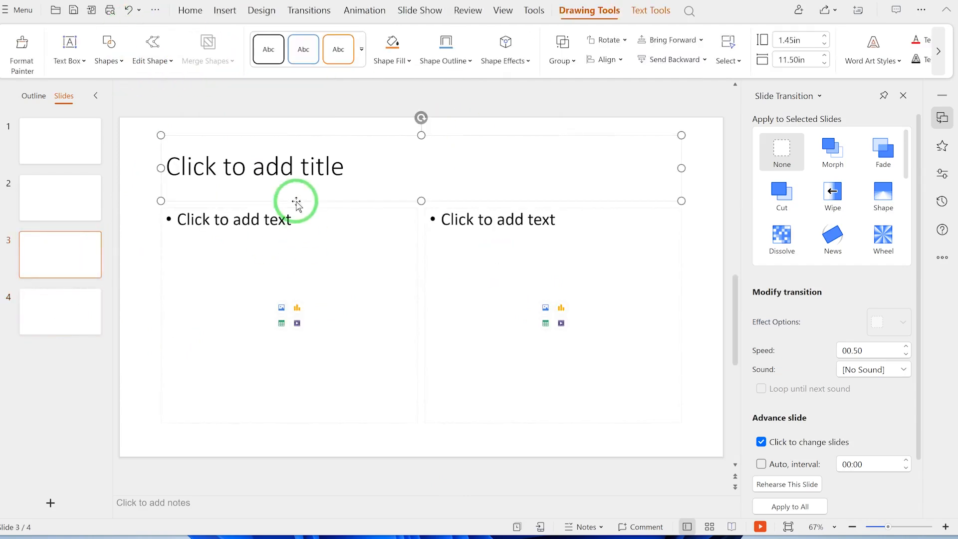
type("fsdfsdfsd")
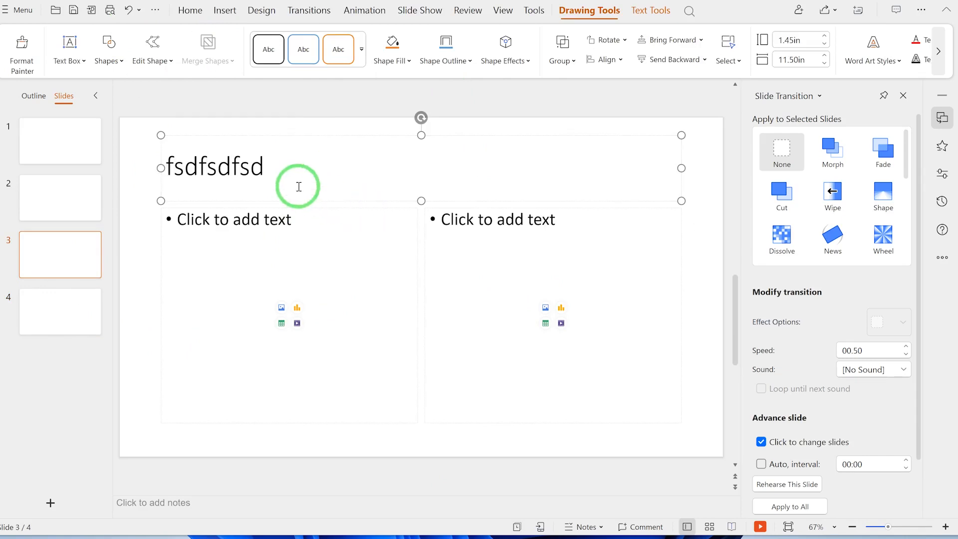
left_click_drag(295, 185, 129, 180)
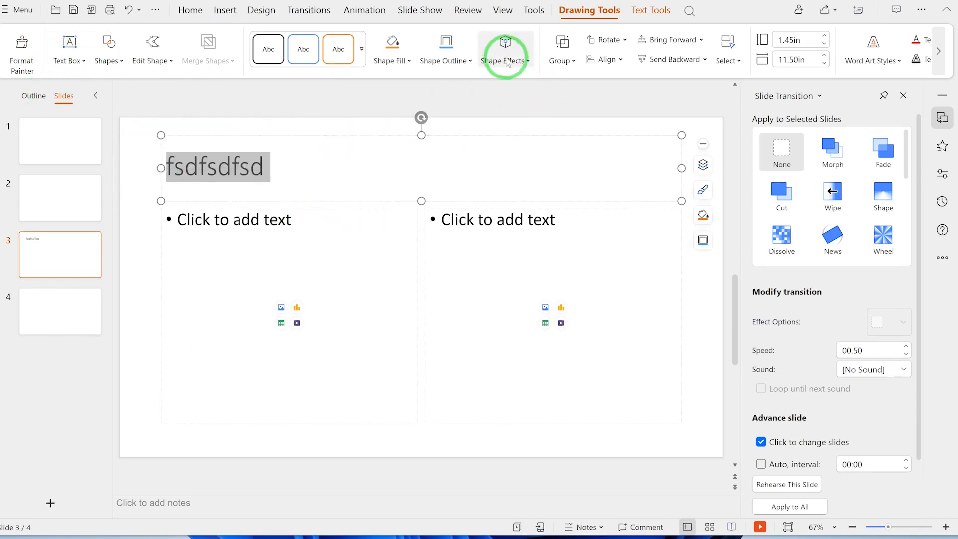
left_click(190, 11)
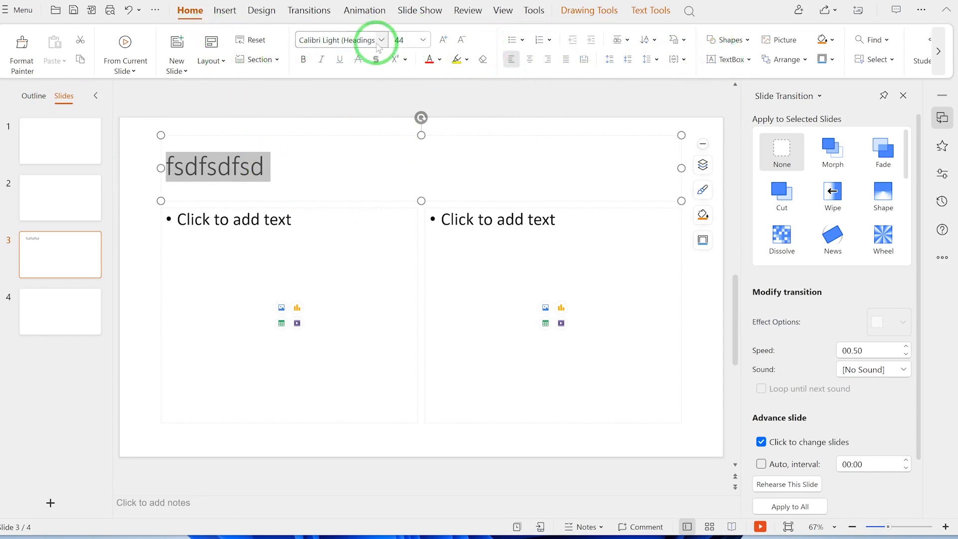
left_click(304, 58)
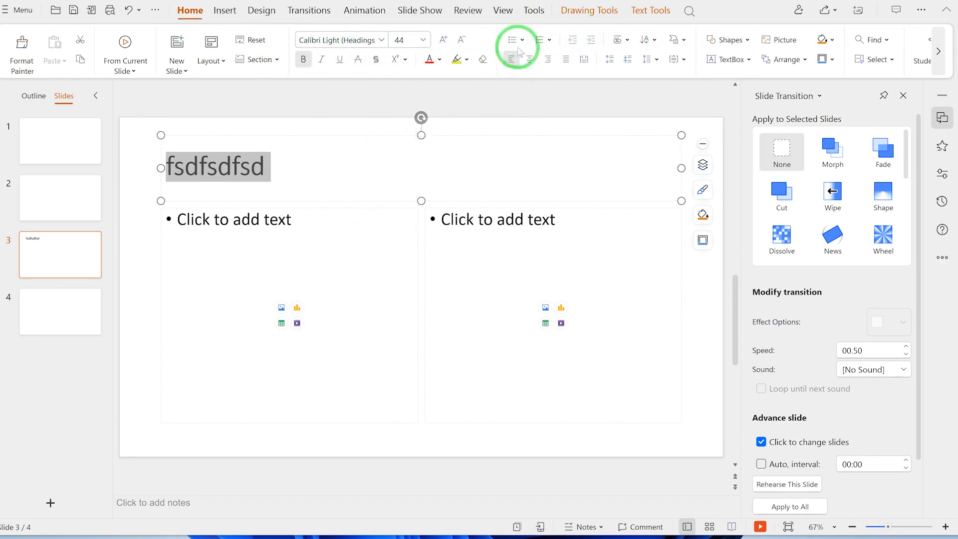
left_click(638, 11)
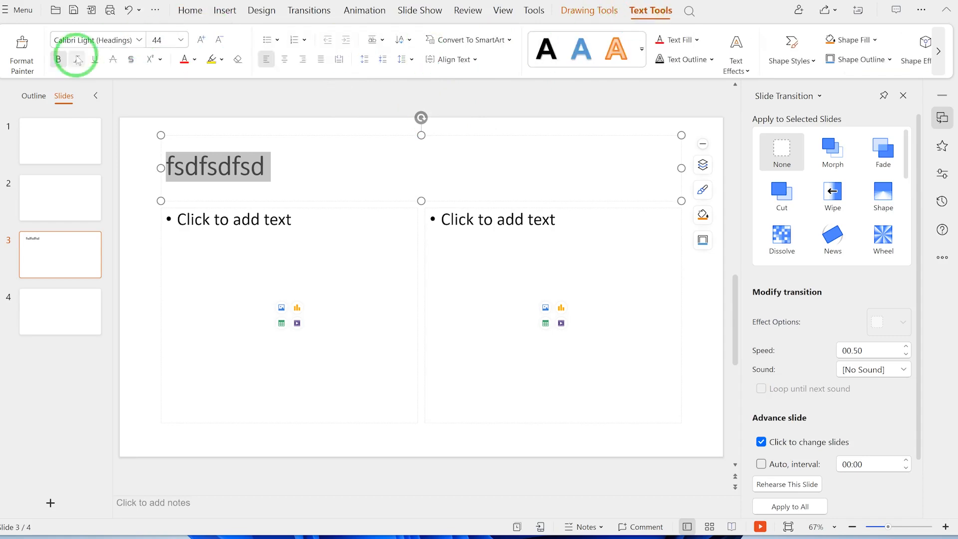
left_click(263, 13)
left_click(221, 11)
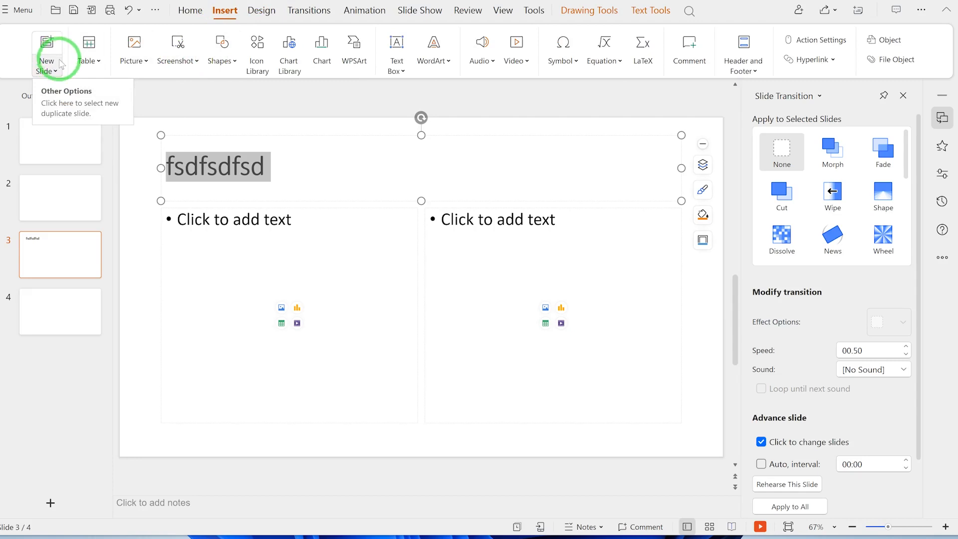
left_click(62, 75)
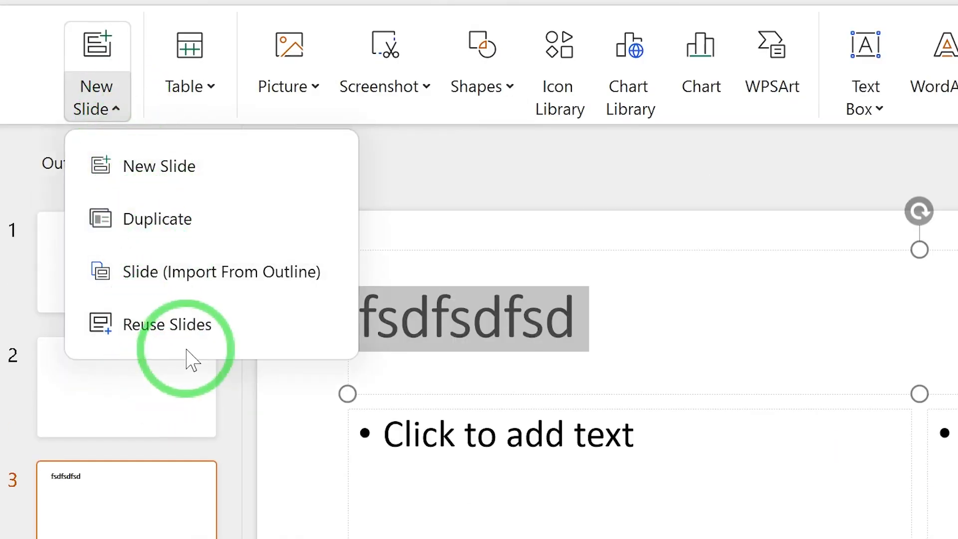
left_click(310, 86)
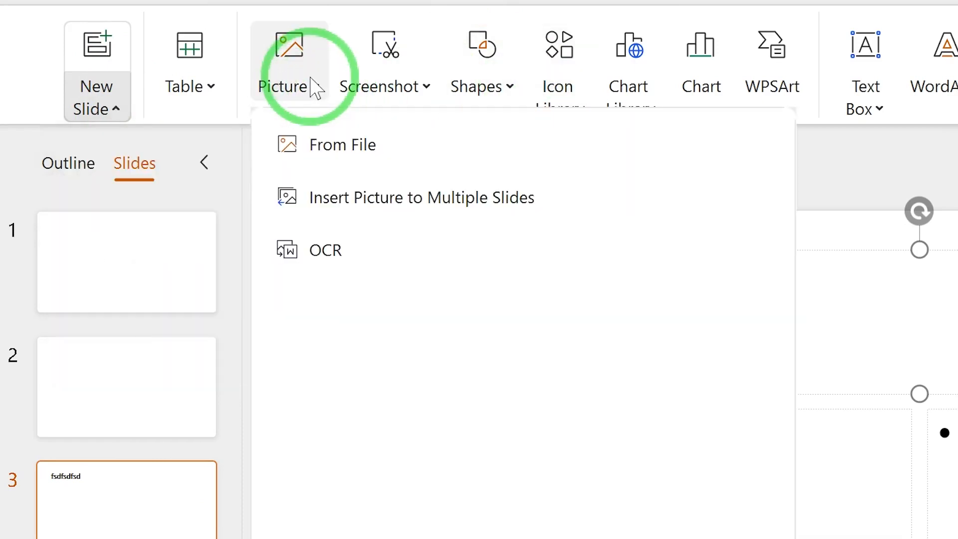
left_click(508, 90)
left_click(510, 89)
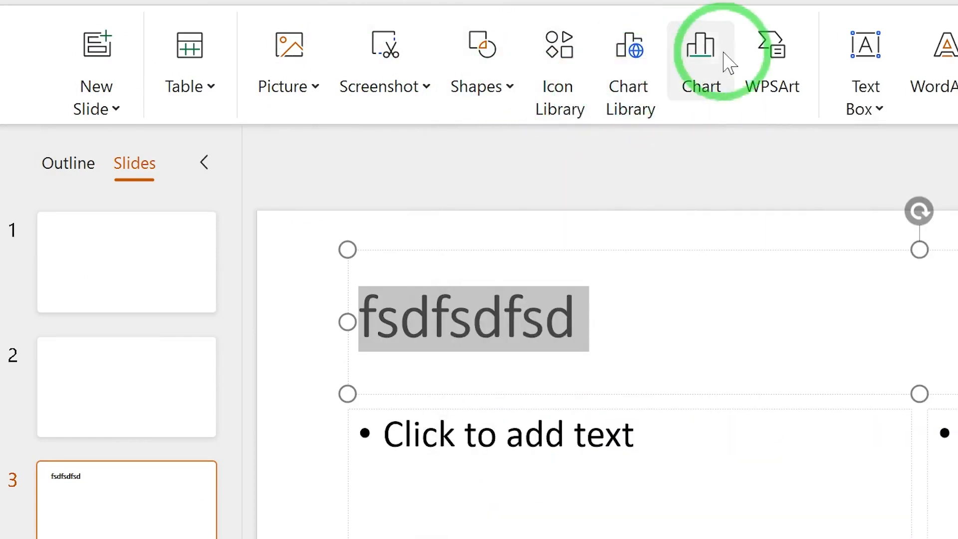
Step: Insert a Clustered Column chart on slide 3
left_click(699, 48)
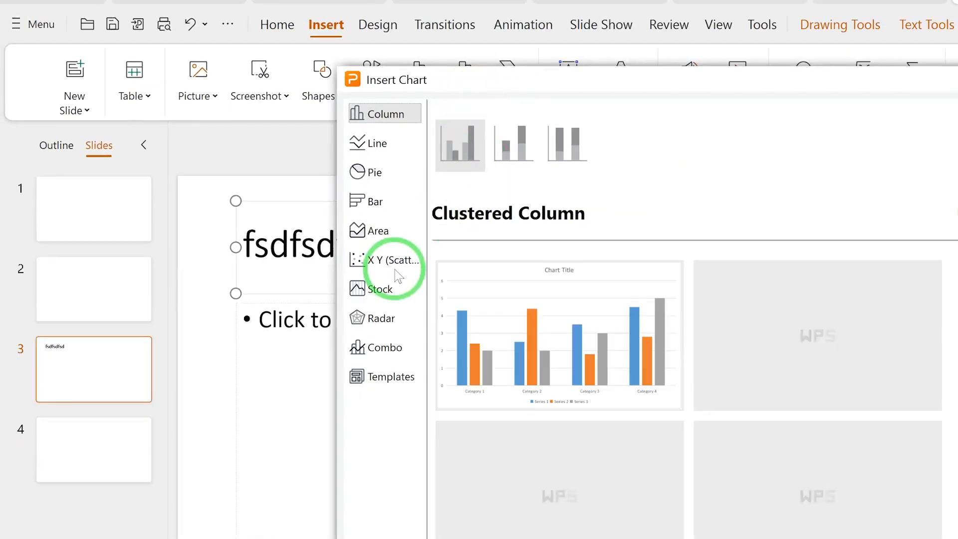
left_click(513, 321)
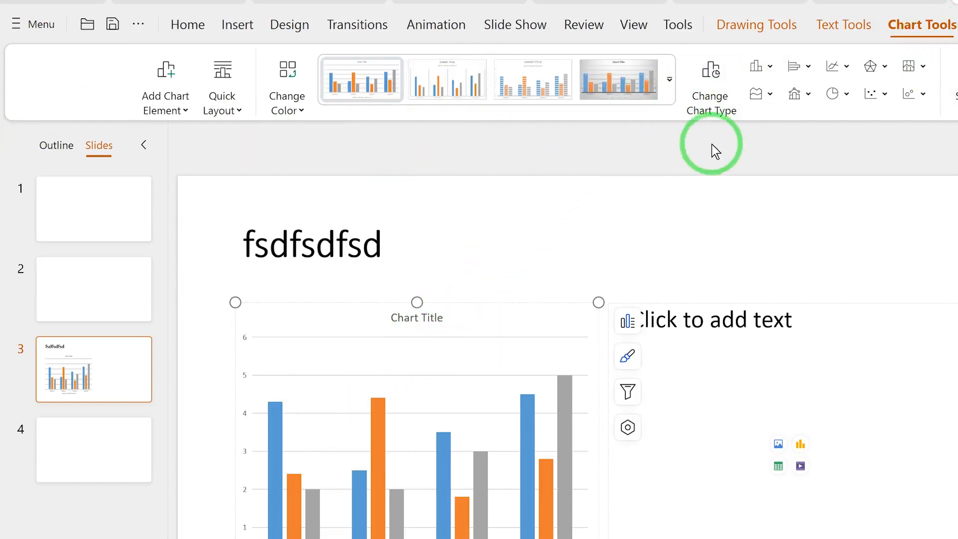
left_click(238, 24)
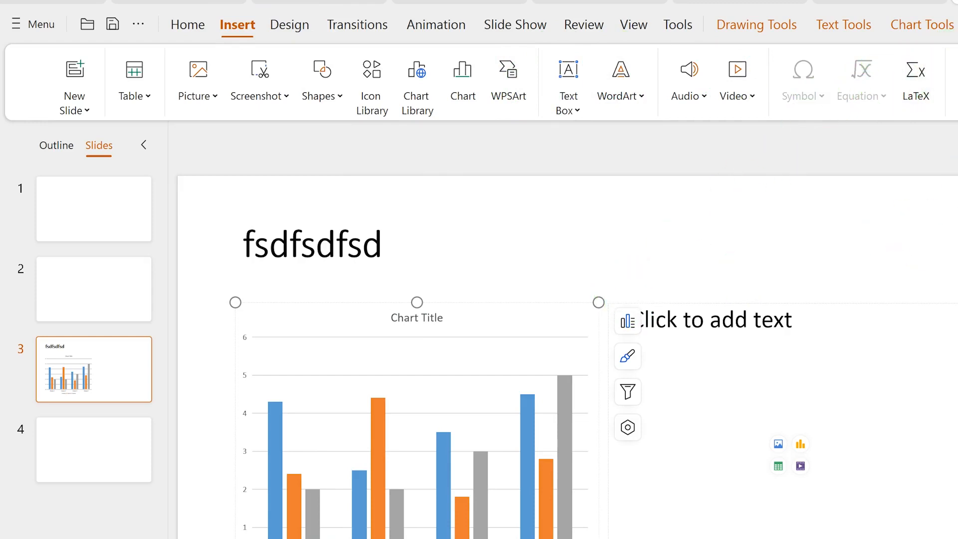
Step: Apply the blue design theme with the orange wave to the presentation and check it on slides 1 and 4
left_click(78, 452)
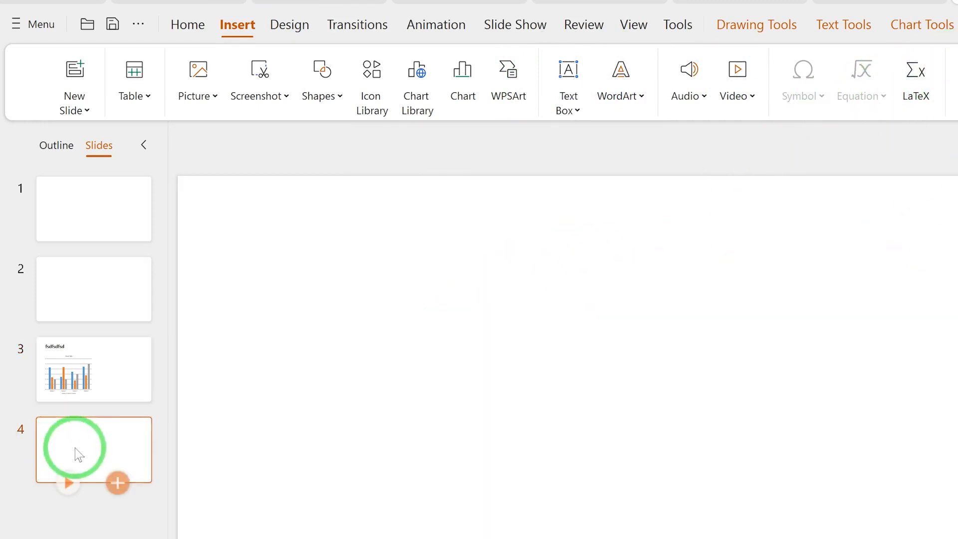
left_click(503, 29)
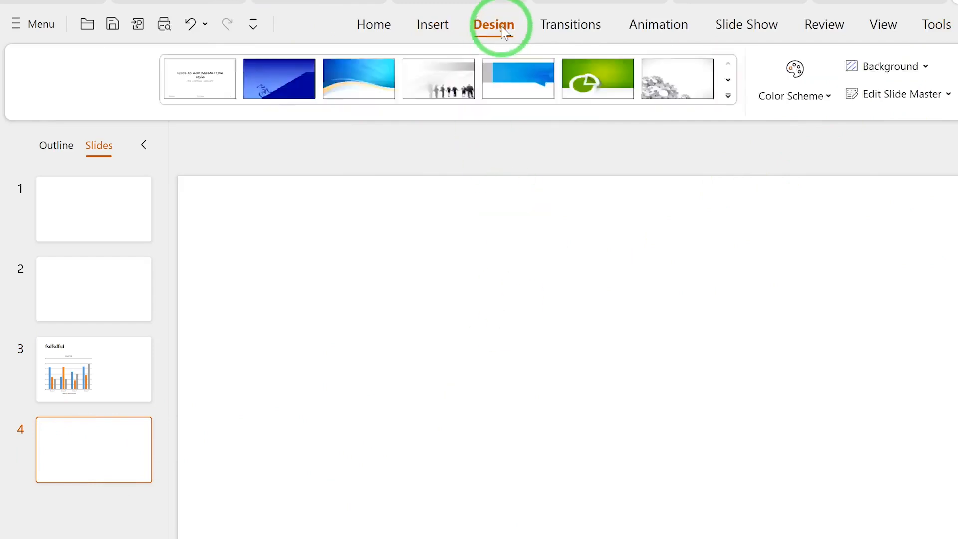
left_click(354, 93)
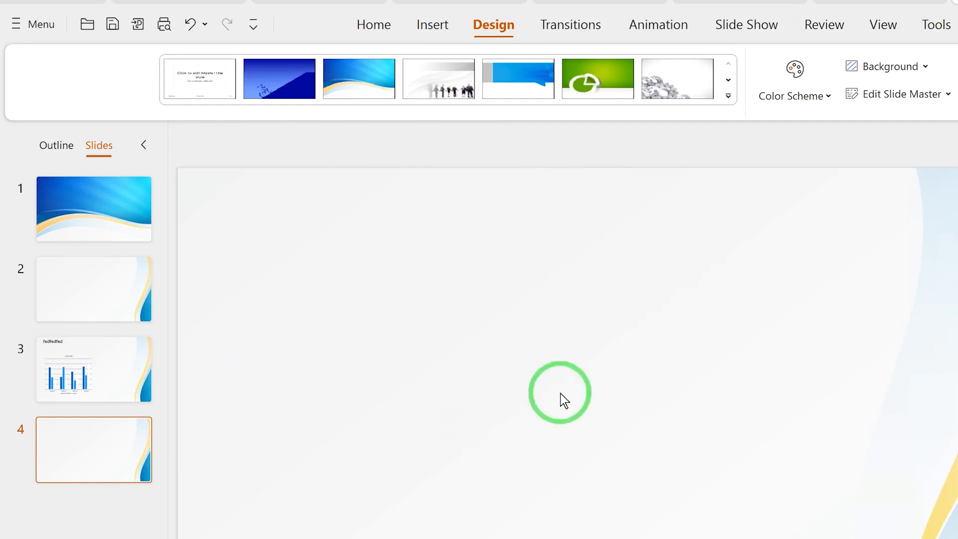
left_click(71, 193)
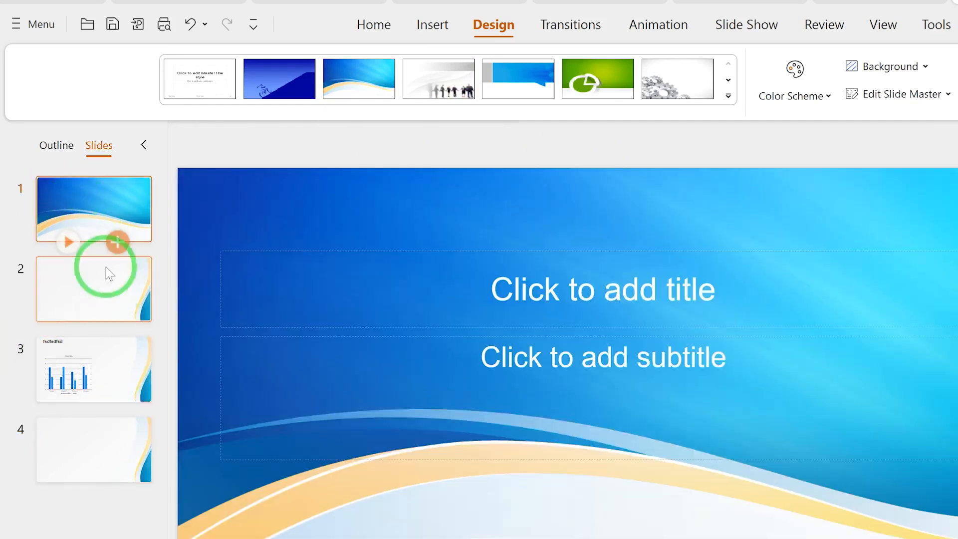
left_click(67, 430)
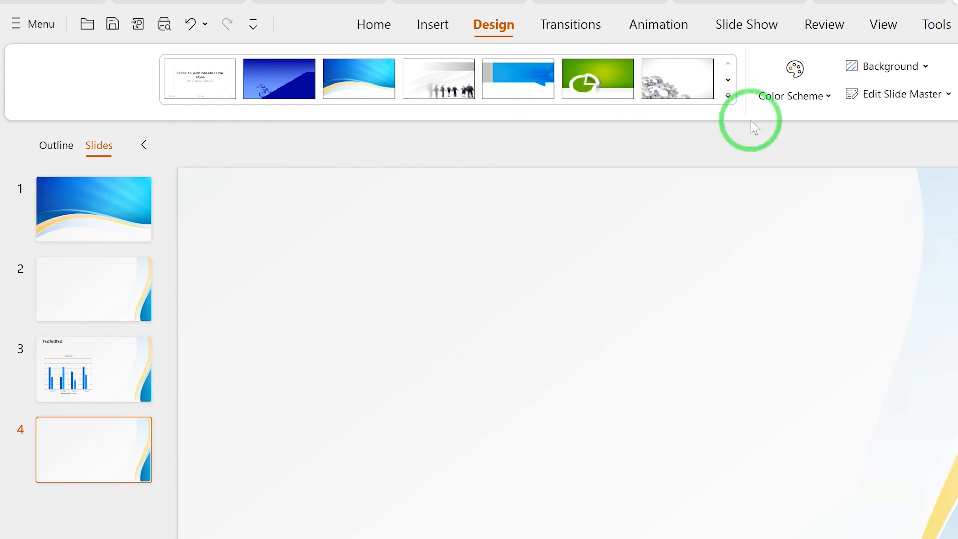
Step: Apply the Wipe transition to slide 1, and replace it with the Shape transition
left_click(552, 26)
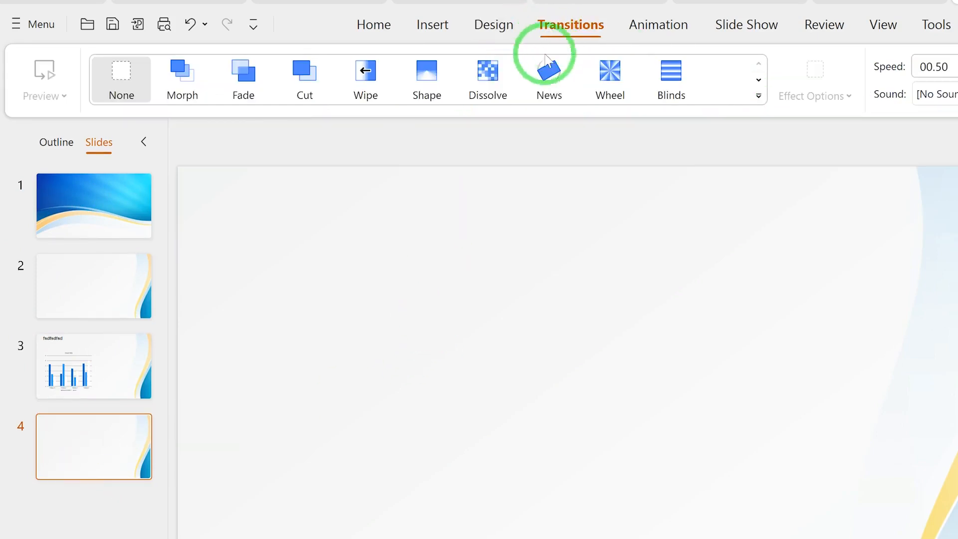
left_click(97, 200)
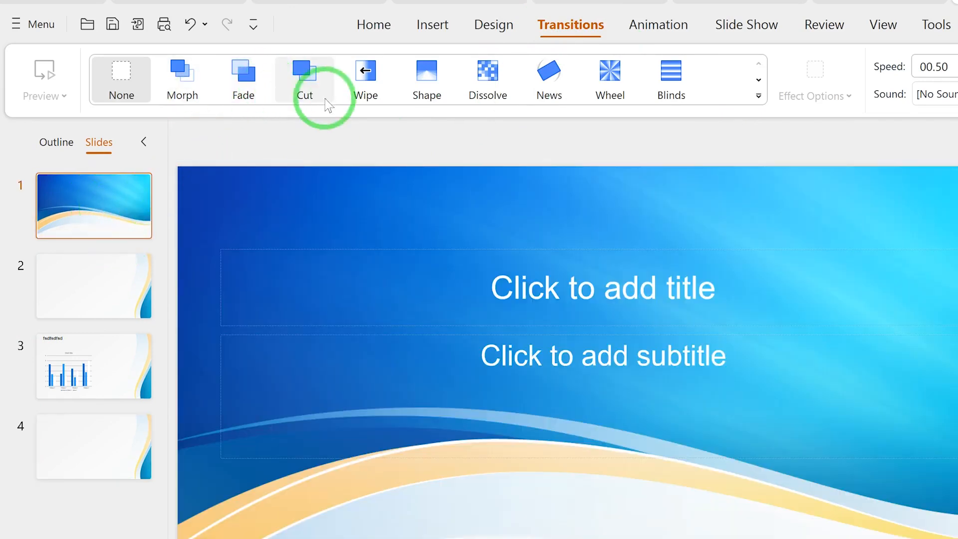
left_click(375, 80)
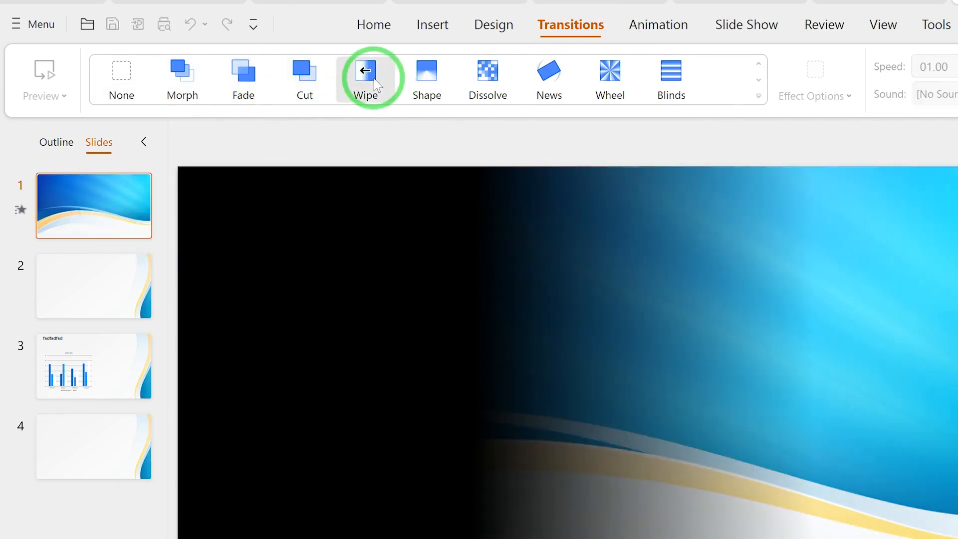
left_click(418, 91)
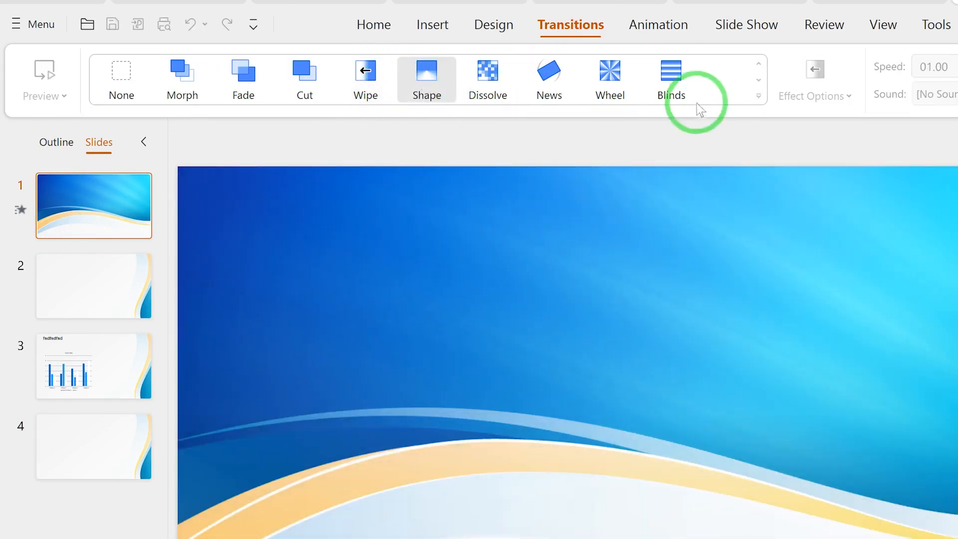
Step: Apply the Circle entrance animation to the column chart on slide 3
left_click(758, 95)
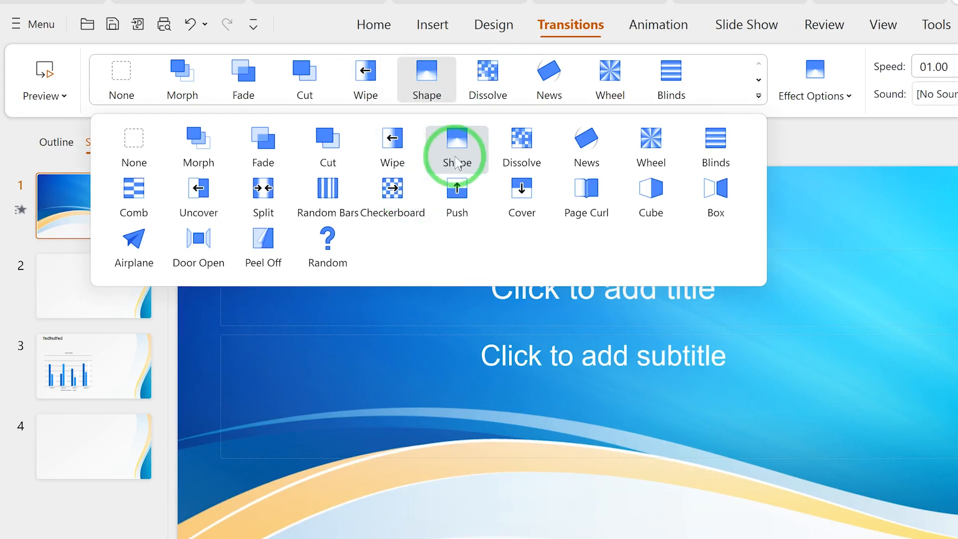
left_click(646, 26)
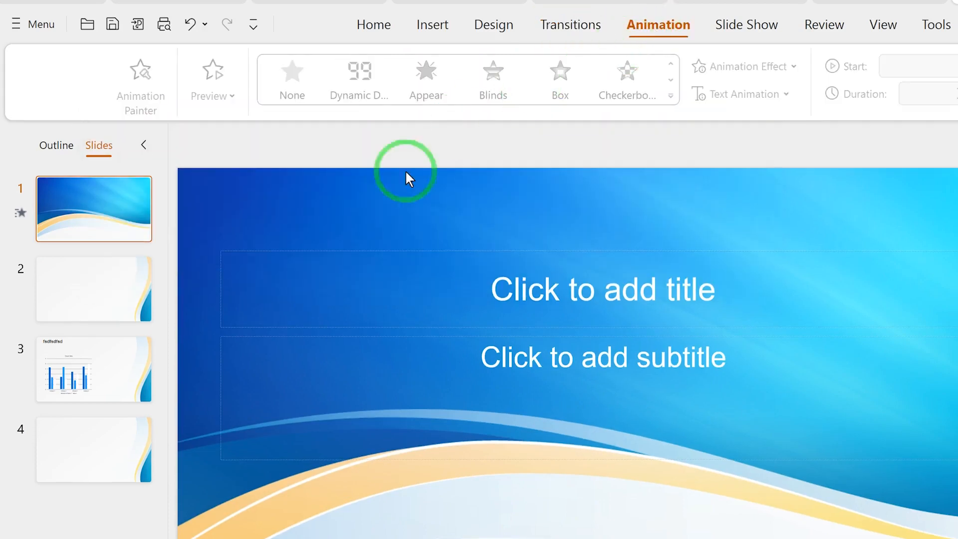
left_click(430, 280)
left_click(68, 368)
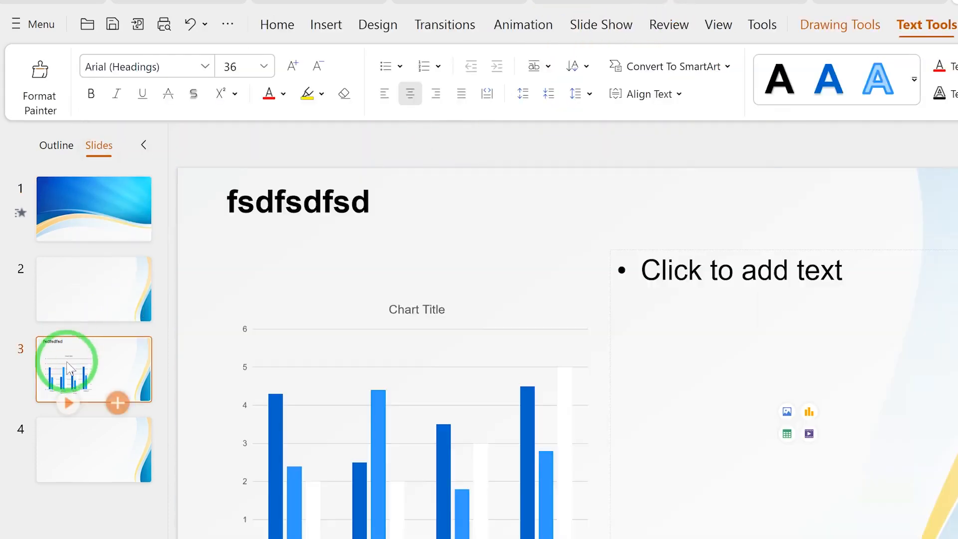
left_click(403, 387)
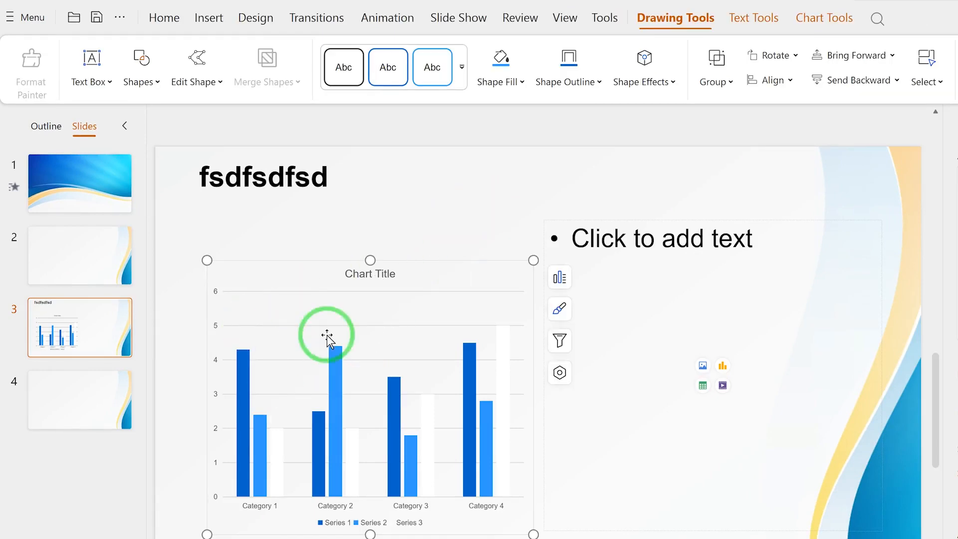
left_click(364, 21)
left_click(597, 81)
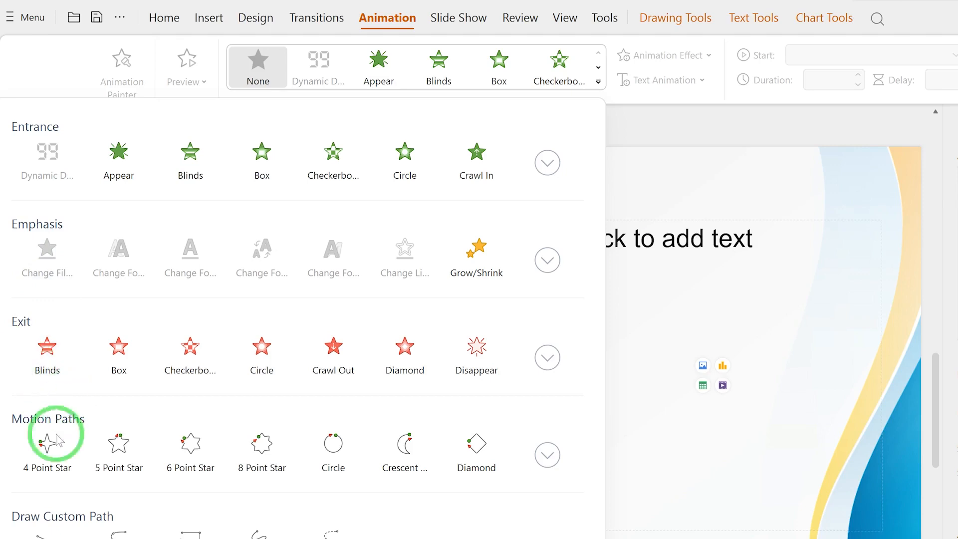
left_click(402, 162)
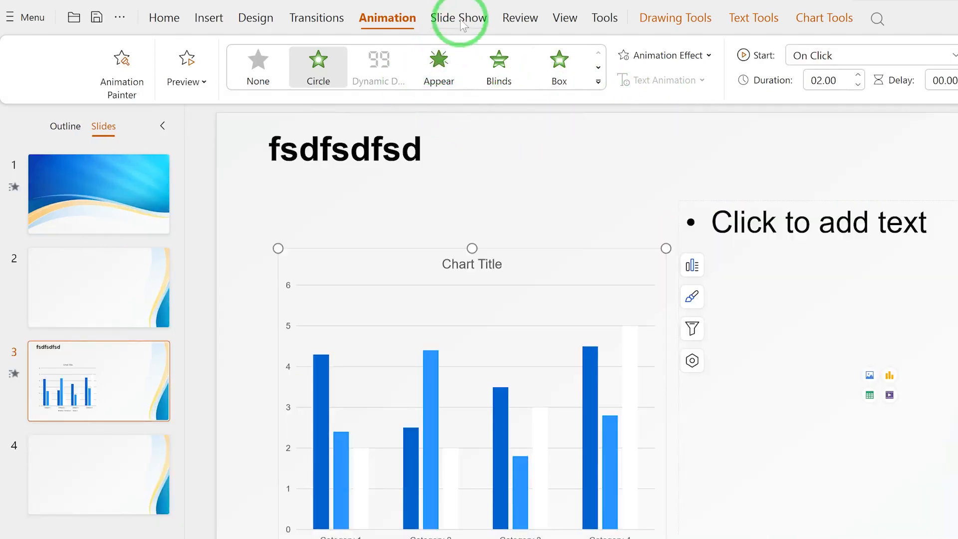
left_click(460, 19)
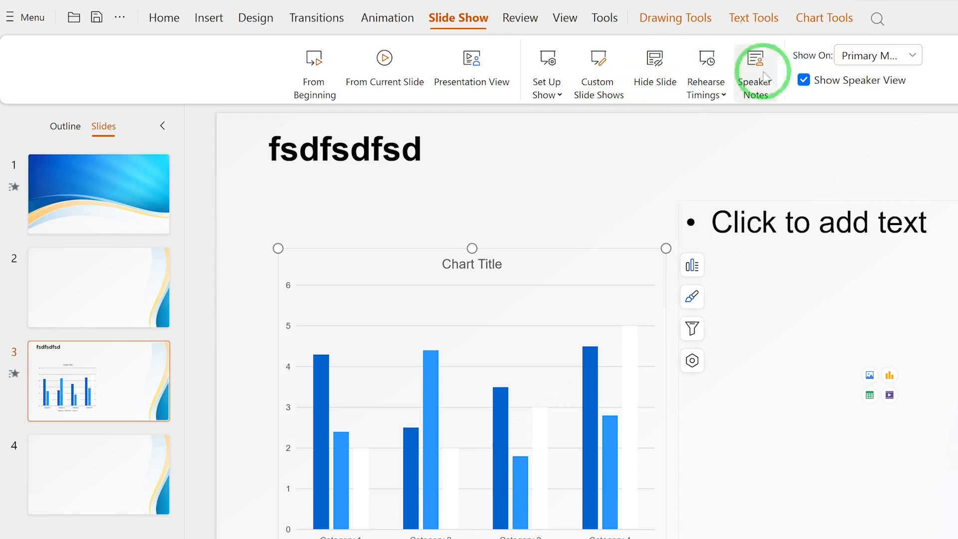
left_click(521, 19)
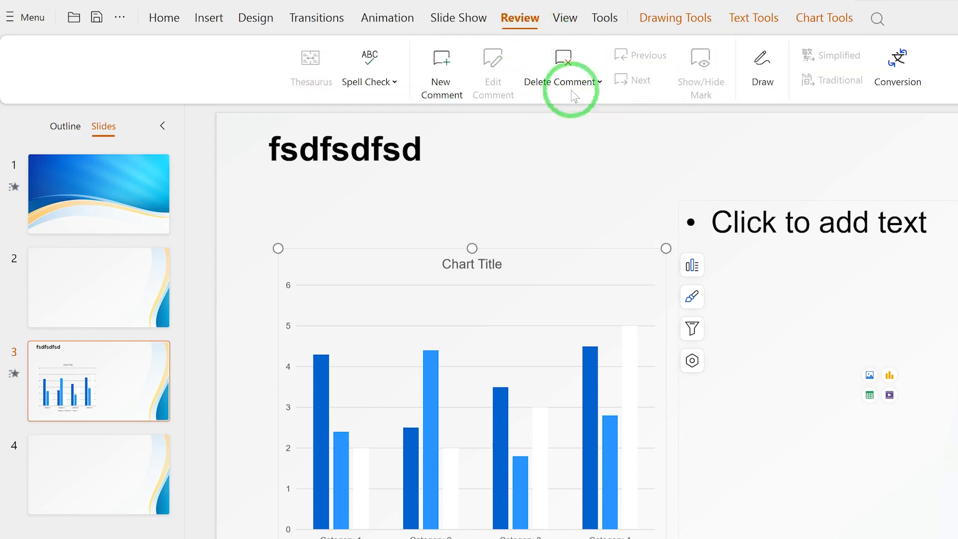
left_click(607, 218)
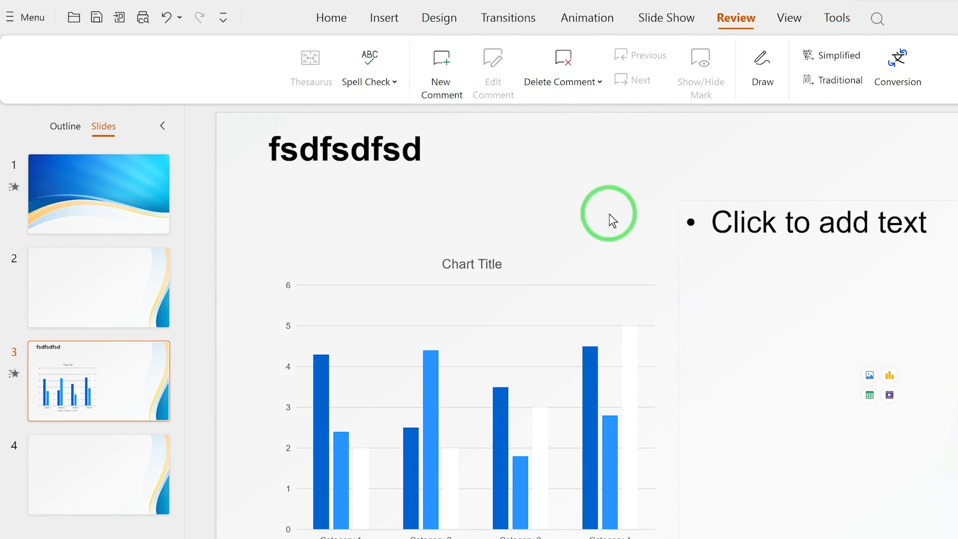
left_click(787, 19)
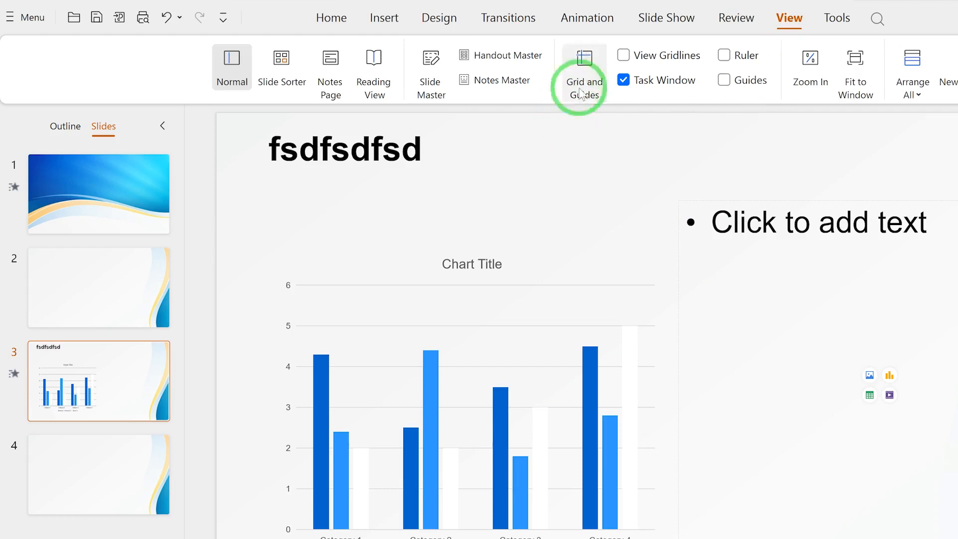
left_click(837, 22)
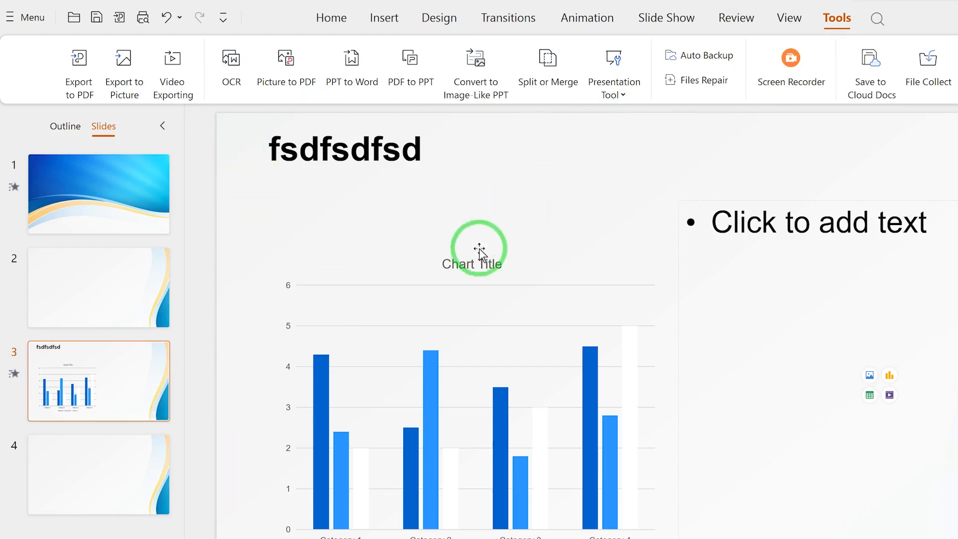
Step: Switch to WPS Sheets, look through the spreadsheet templates and create a blank workbook
left_click(70, 1)
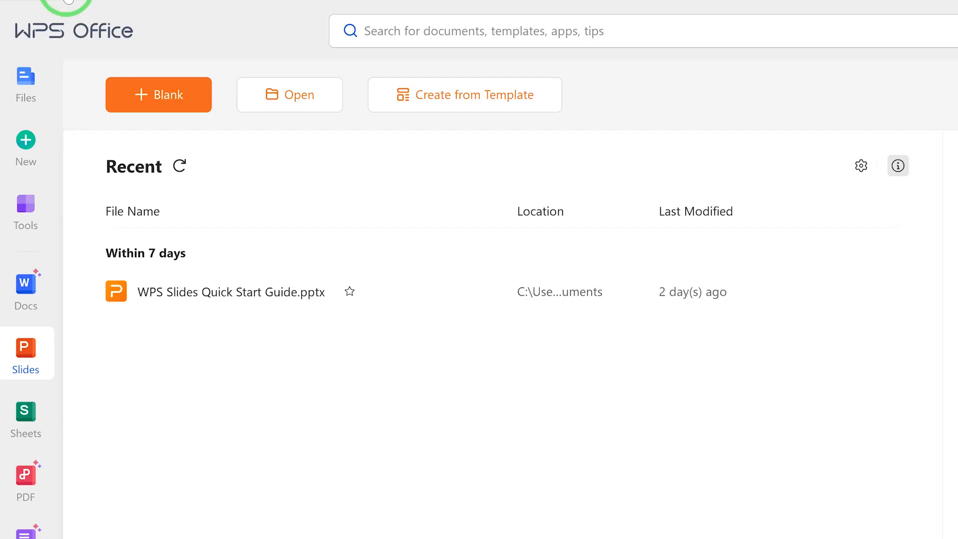
left_click(26, 416)
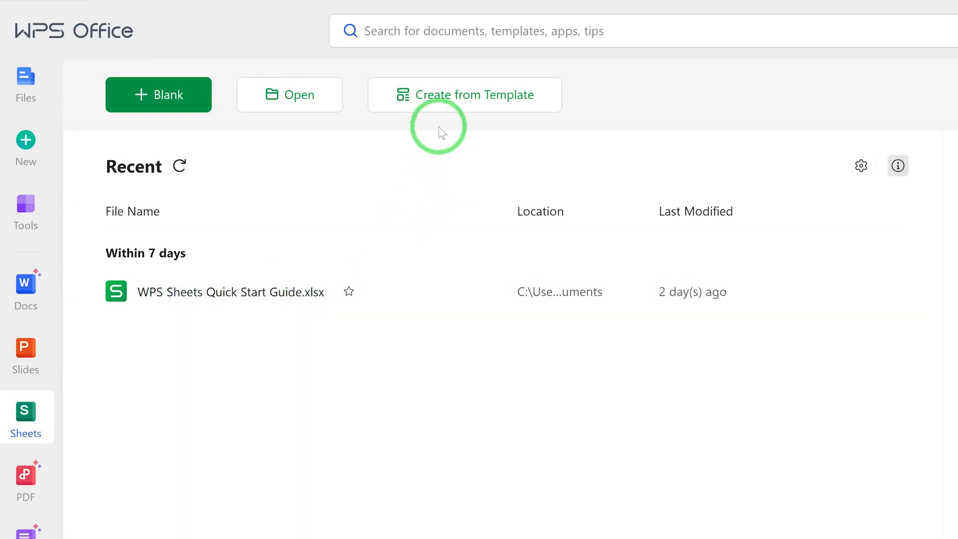
left_click(449, 105)
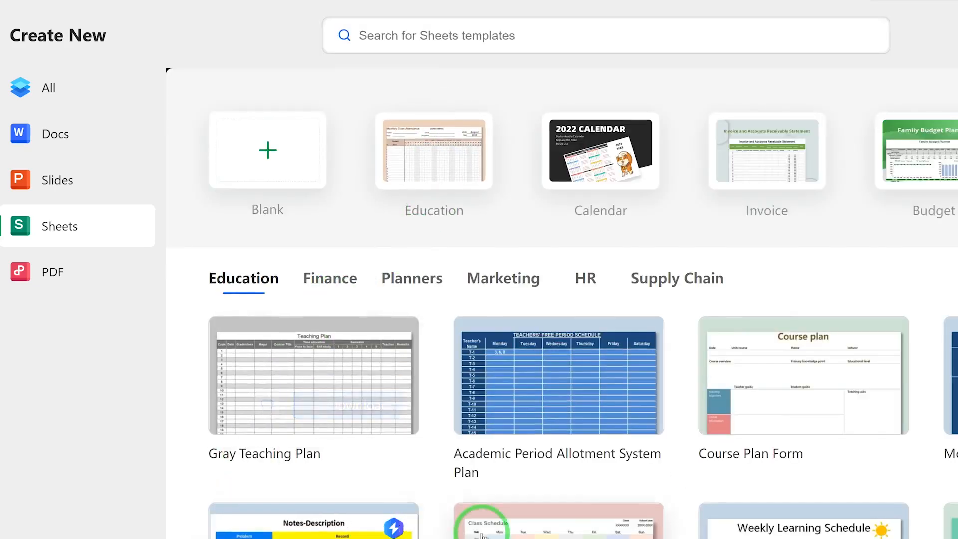
scroll(481, 519, "down", 10)
scroll(487, 514, "up", 8)
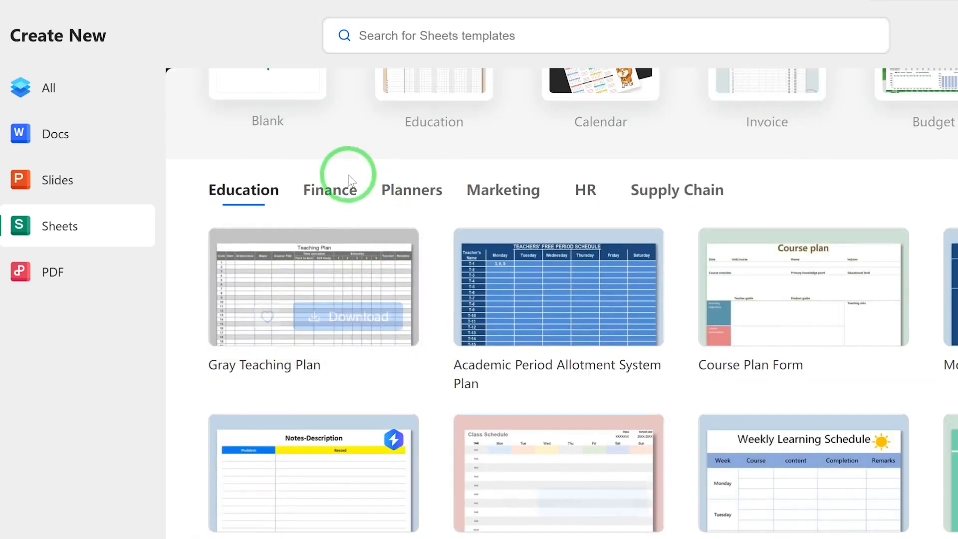
scroll(366, 254, "up", 2)
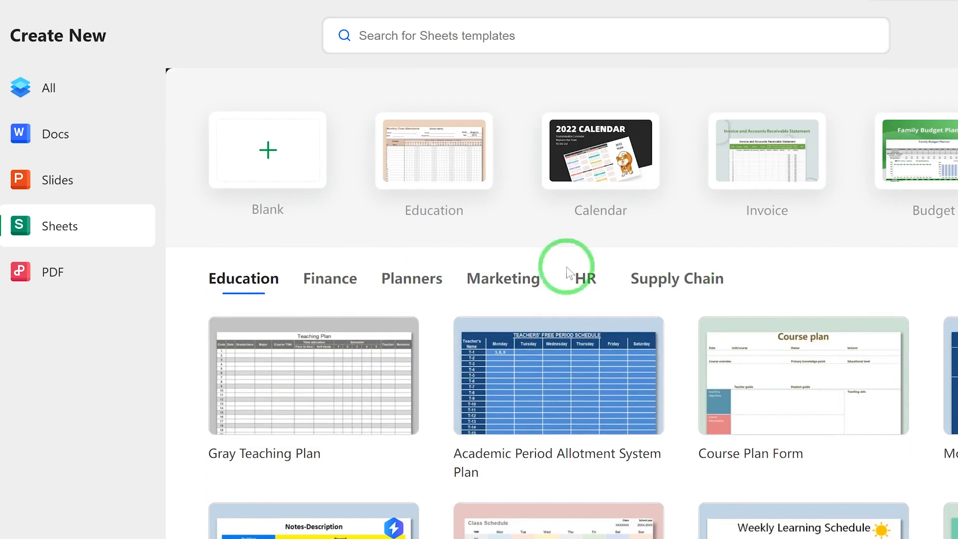
scroll(649, 304, "down", 4)
scroll(641, 338, "up", 4)
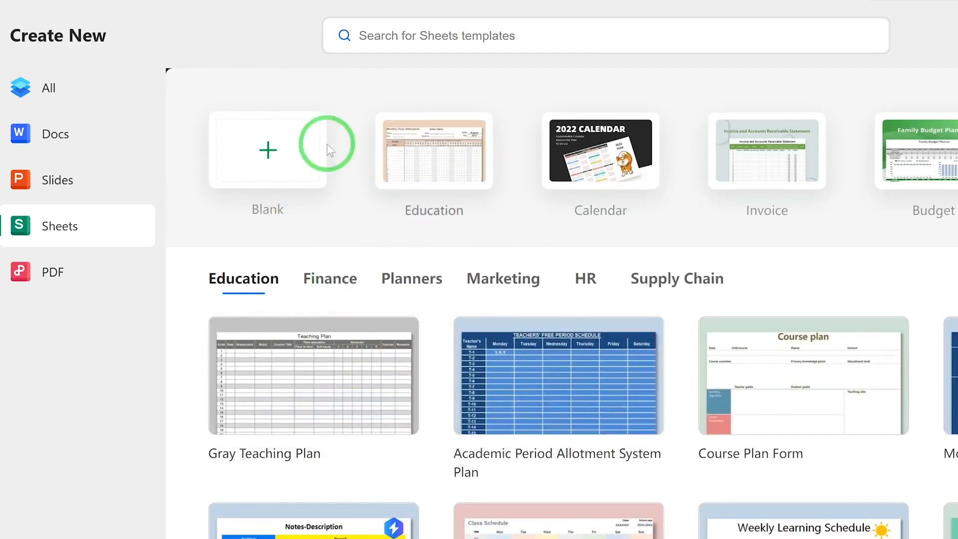
left_click(261, 160)
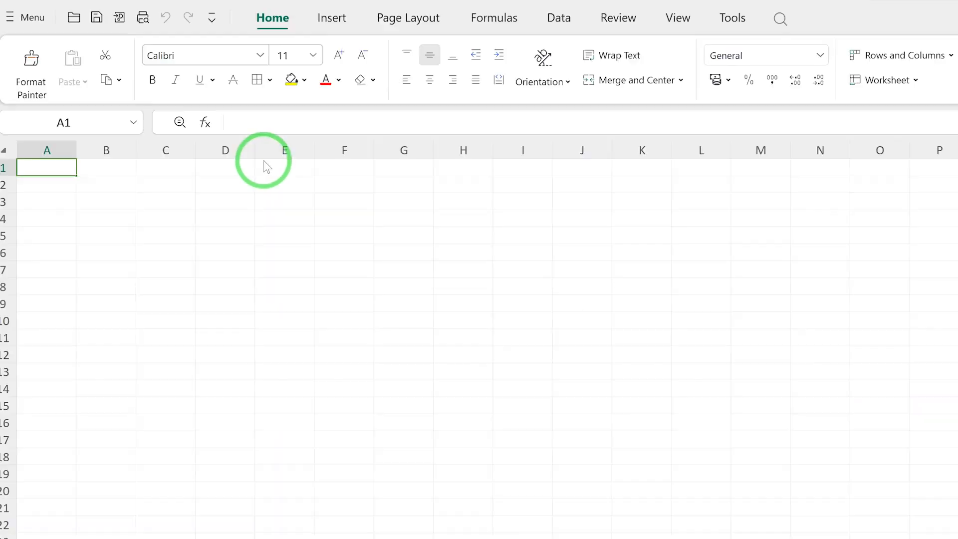
left_click(149, 183)
left_click(262, 268)
left_click(499, 234)
left_click(166, 269)
left_click(86, 275)
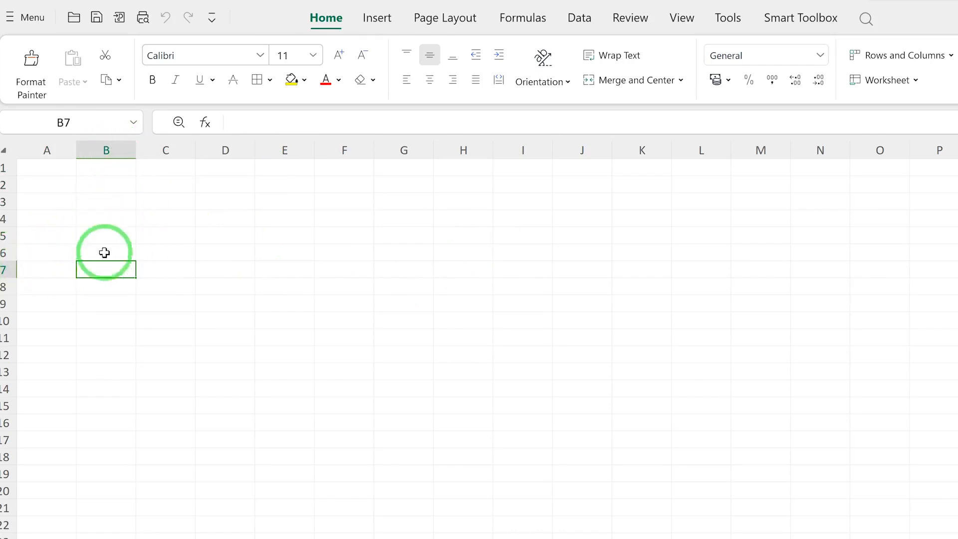
left_click(624, 250)
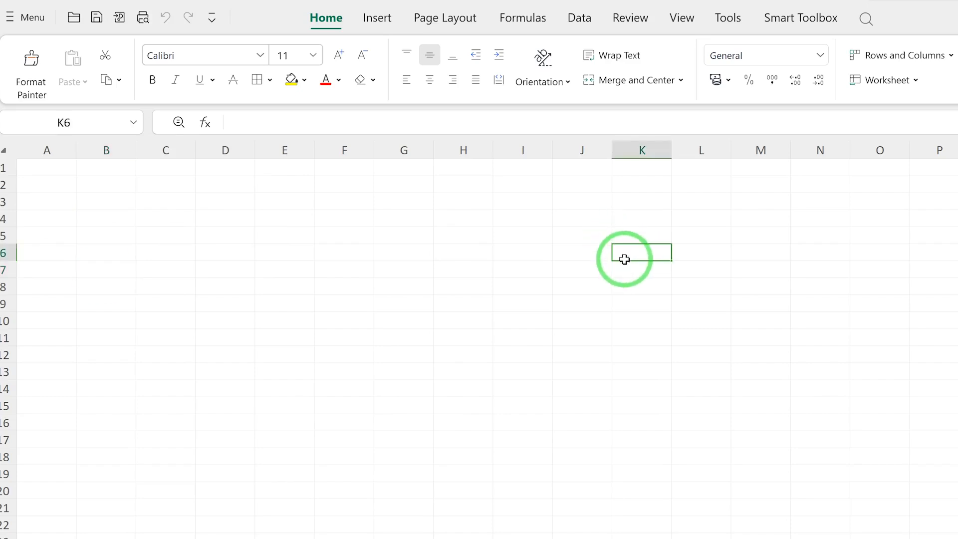
left_click(285, 238)
type("d")
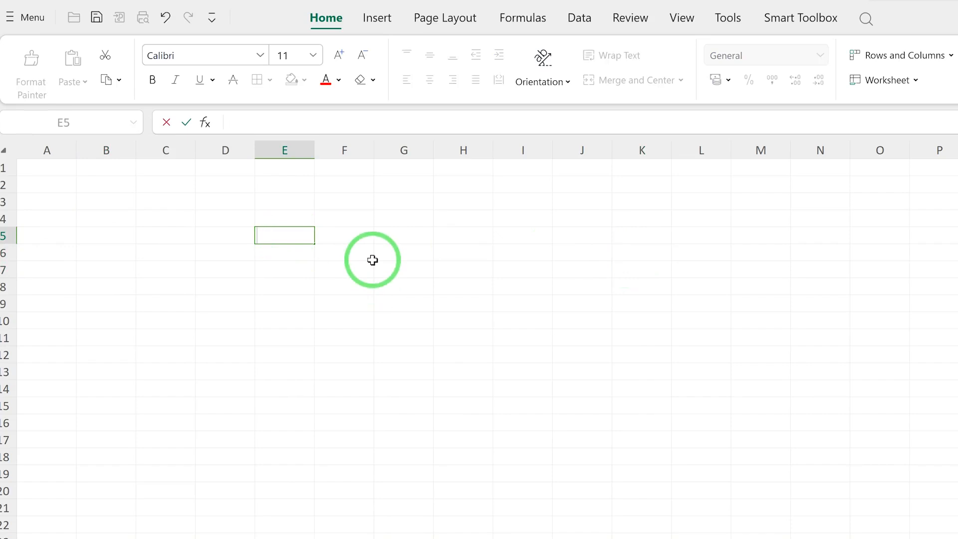
left_click(245, 271)
left_click(243, 218)
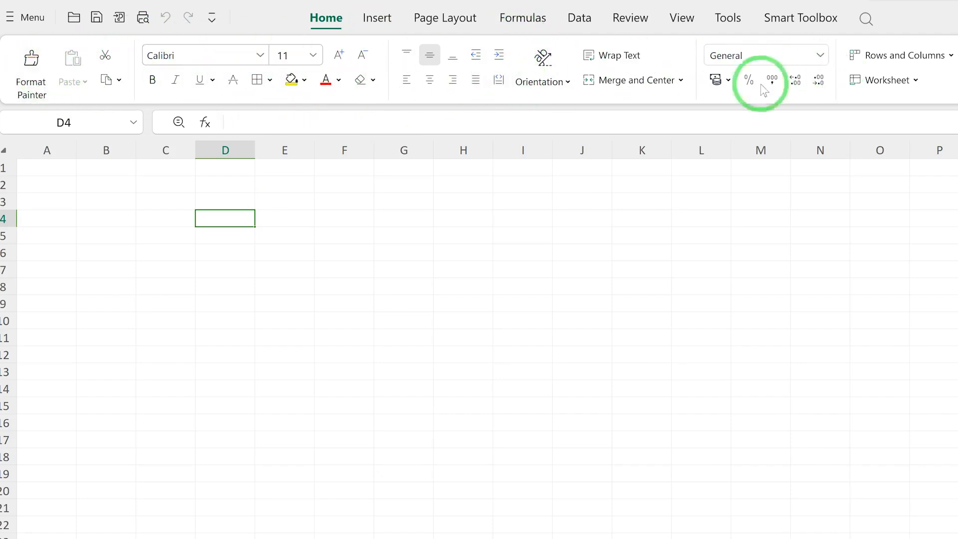
Step: Examine the available scatter and 2-D column chart types, the page layout options and the AutoSum functions
left_click(377, 16)
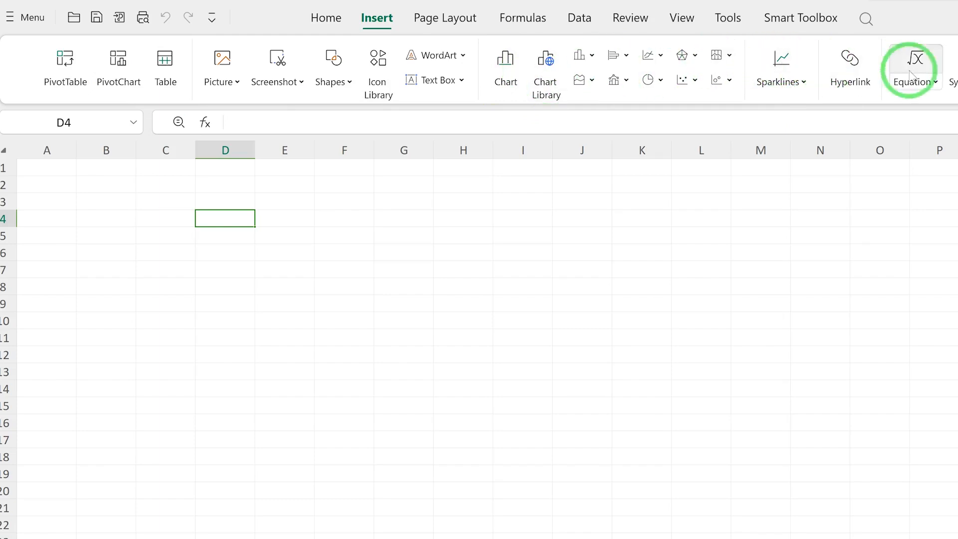
left_click(695, 79)
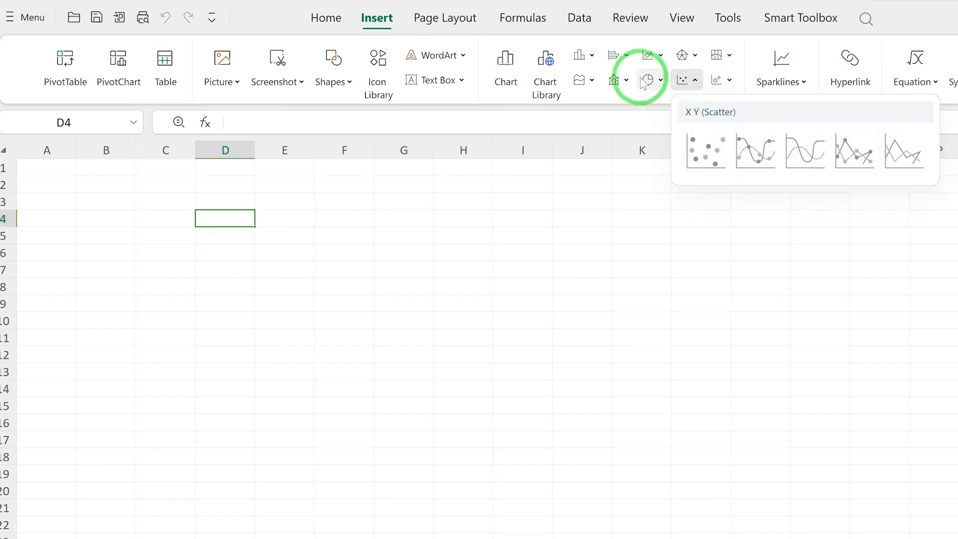
left_click(594, 57)
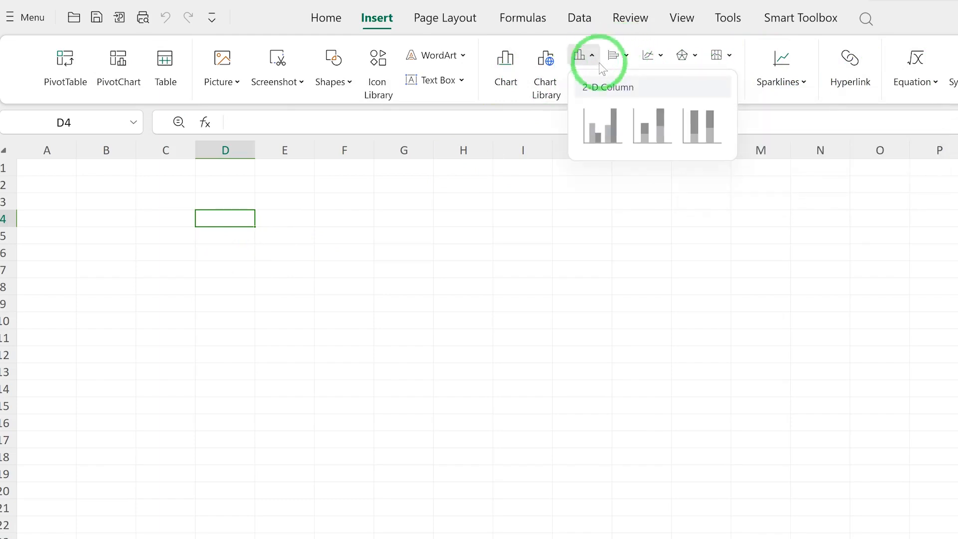
left_click(524, 219)
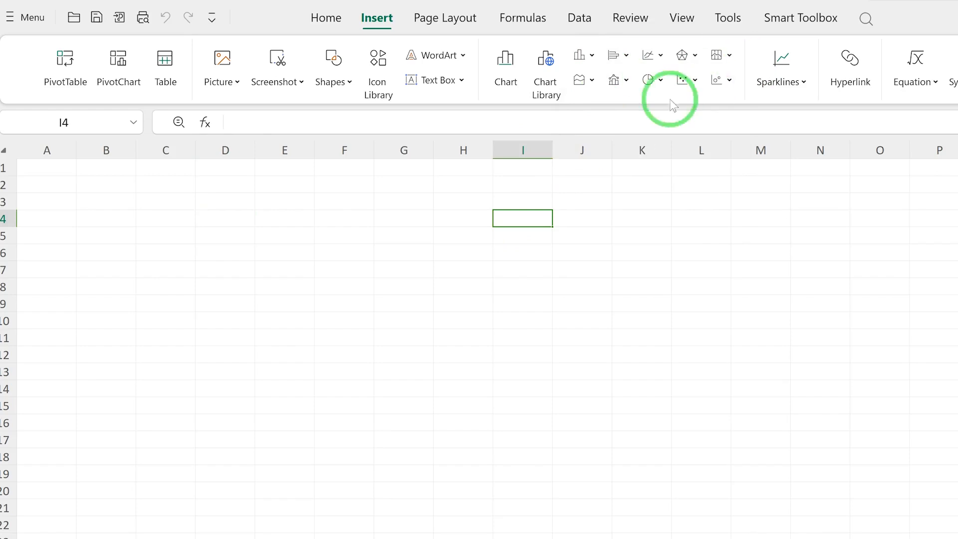
left_click(165, 270)
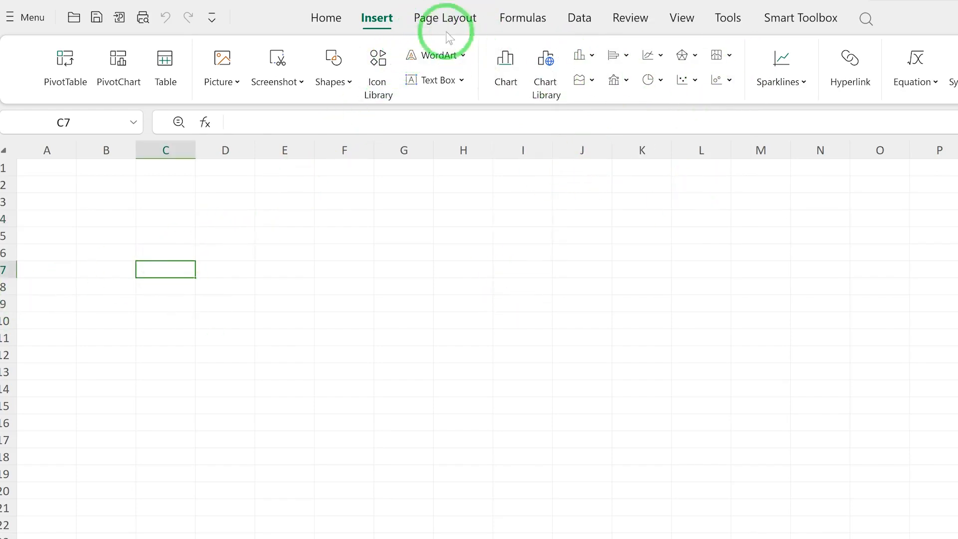
left_click(427, 19)
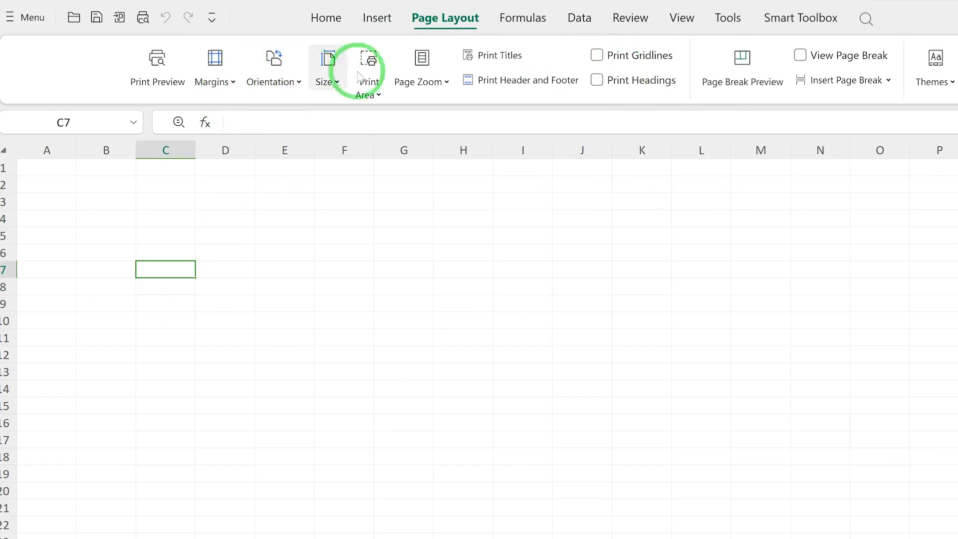
left_click(531, 29)
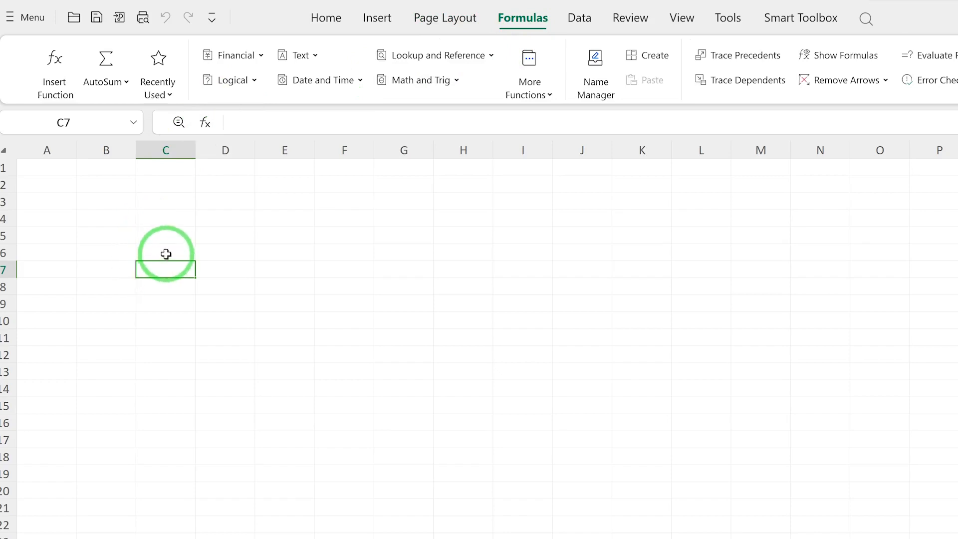
left_click(128, 83)
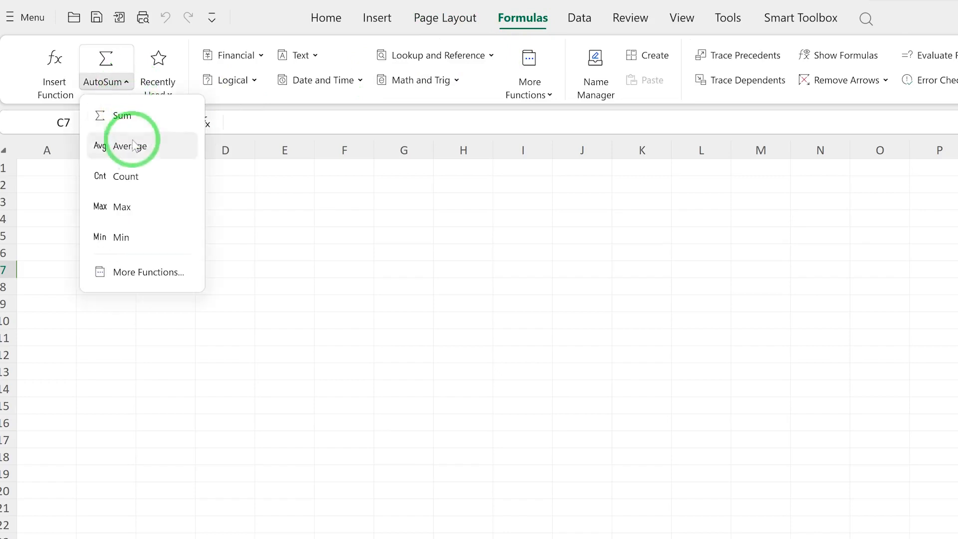
left_click(453, 265)
Step: Enter the numbers 3, 4 and 5 in cells D6 to D8
left_click(232, 252)
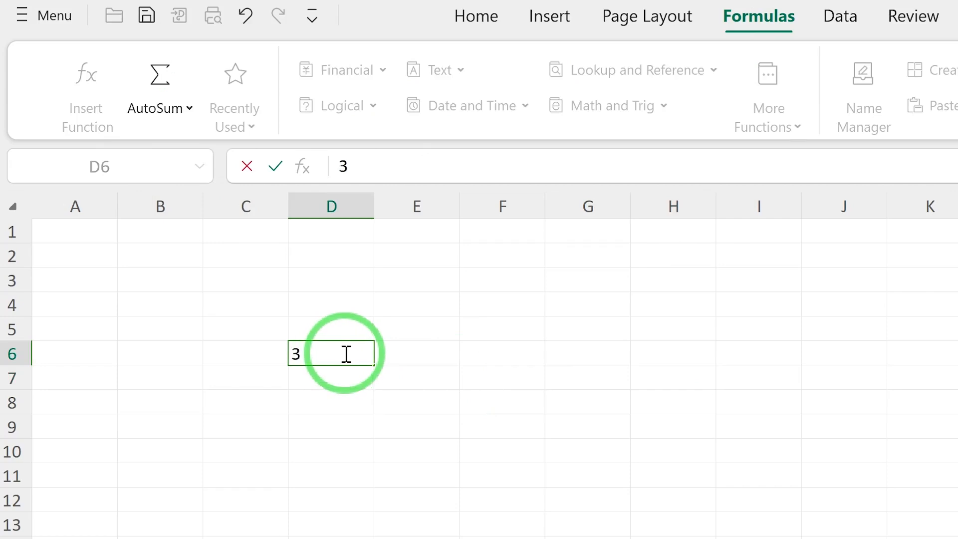
key("Return")
type("4")
key("Return")
type("5")
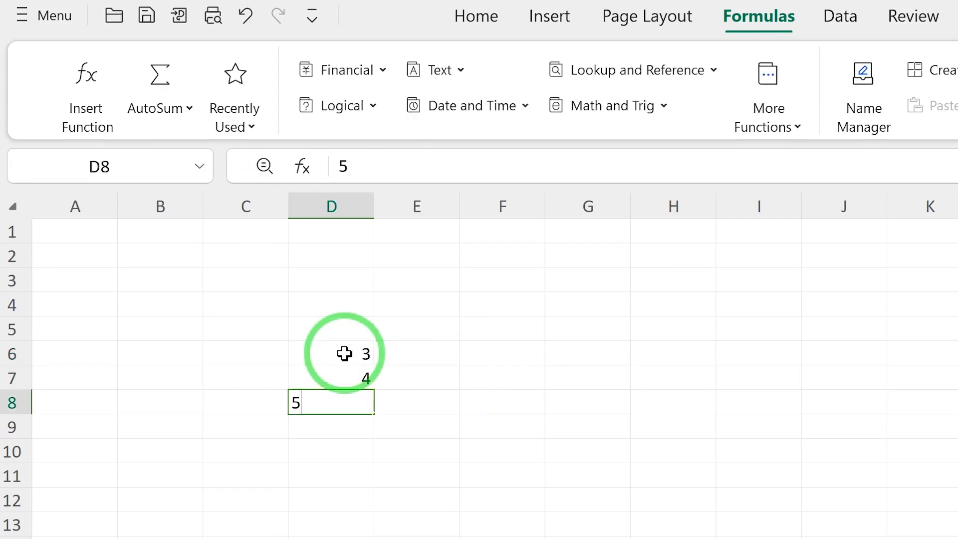
key("Return")
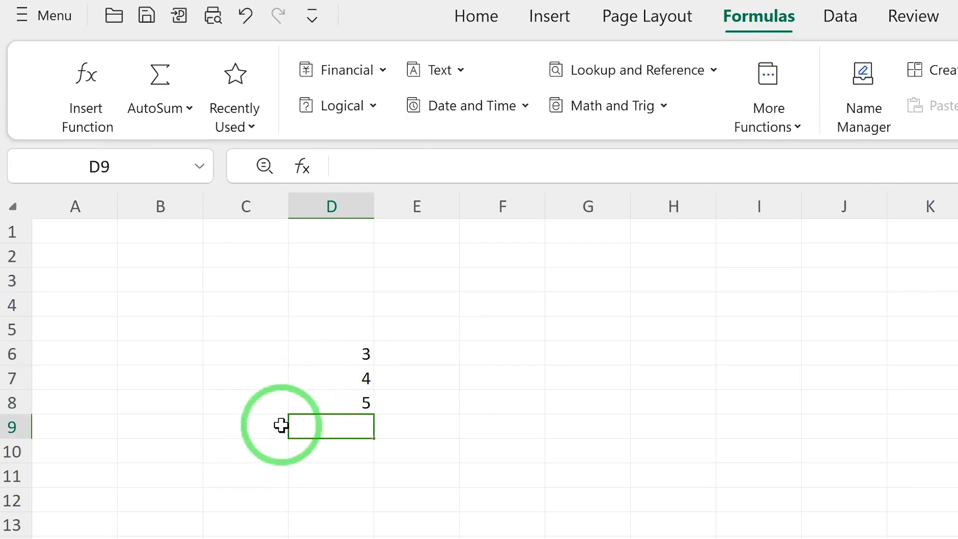
Step: Sum the range D6:D8 in cell D9 with AutoSum and check the resulting formula
left_click(167, 73)
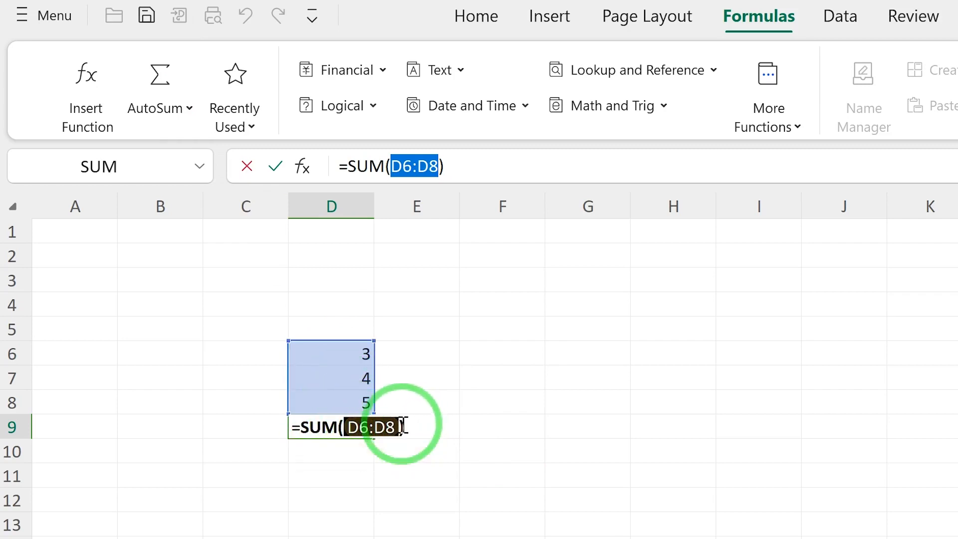
key("Return")
left_click(329, 426)
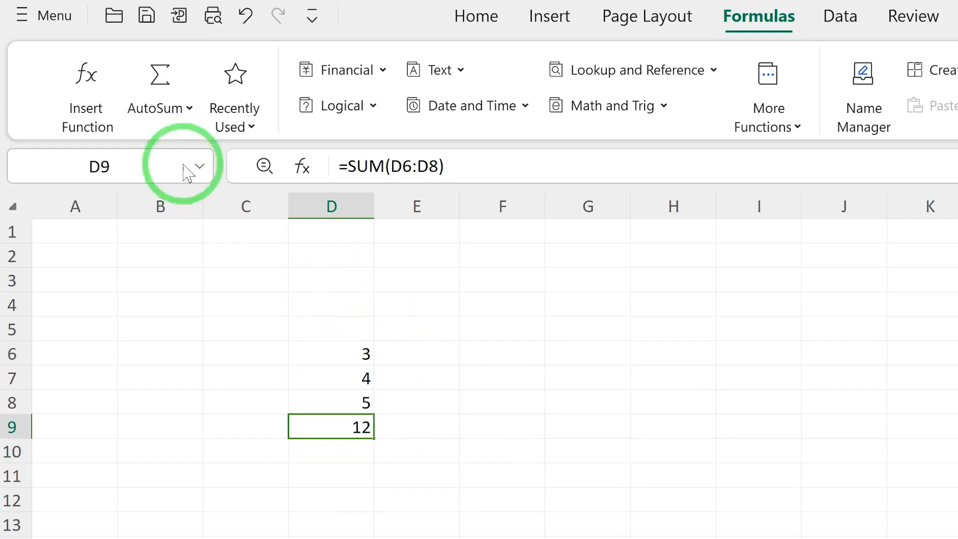
Step: Examine the function choices offered for AutoSum, Financial and Logical formulas
left_click(189, 109)
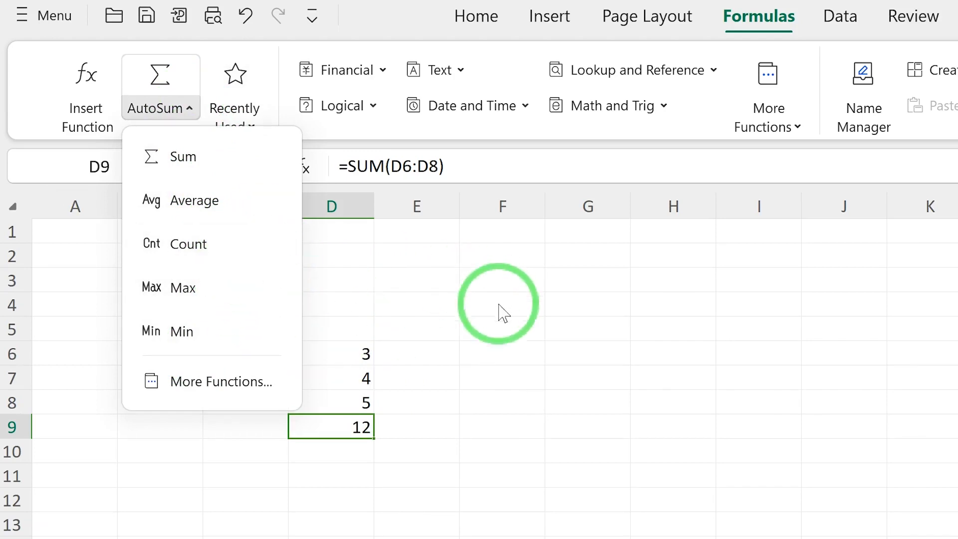
left_click(499, 325)
left_click(384, 71)
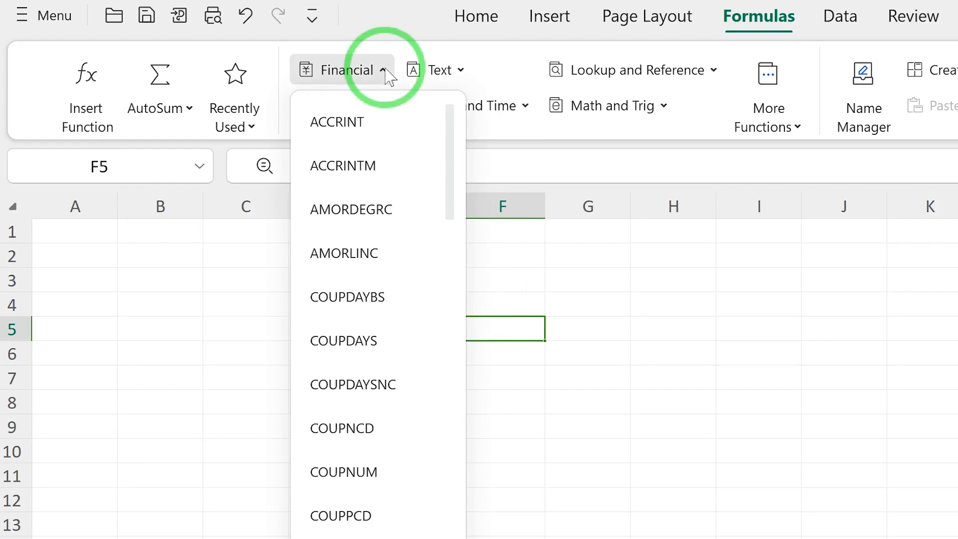
scroll(321, 444, "down", 2)
scroll(316, 459, "up", 2)
left_click(679, 332)
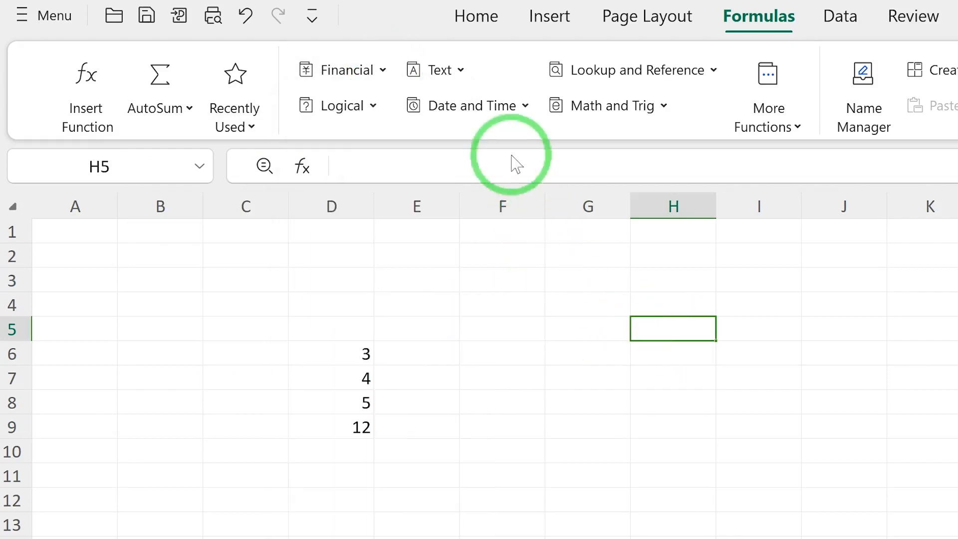
left_click(374, 109)
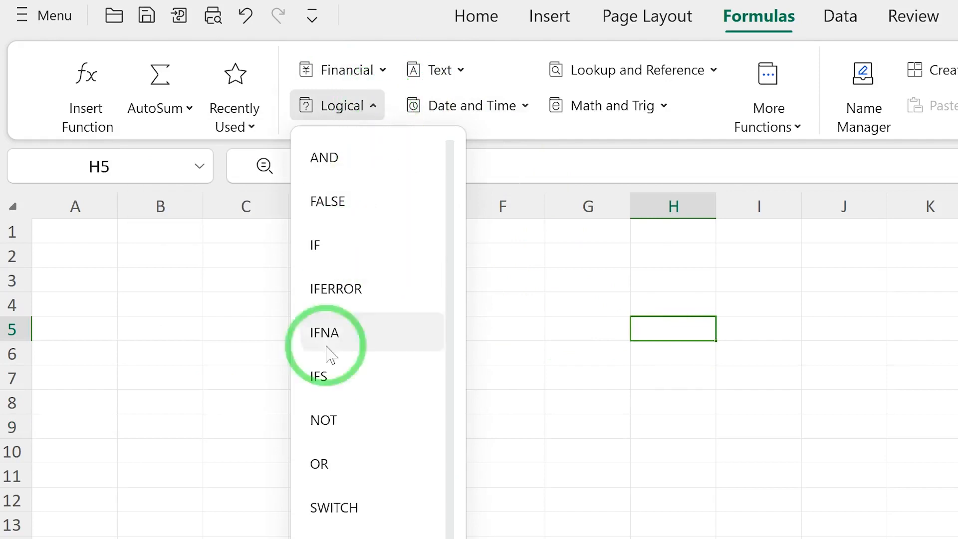
left_click(922, 474)
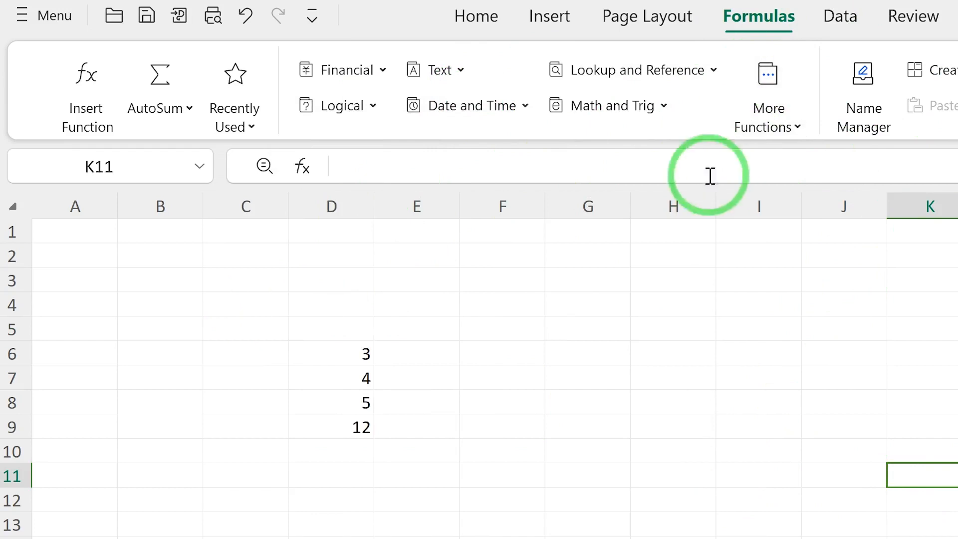
Step: Examine the AutoFilter and Validation data options, and the View, Tools and Smart Toolbox commands
left_click(843, 13)
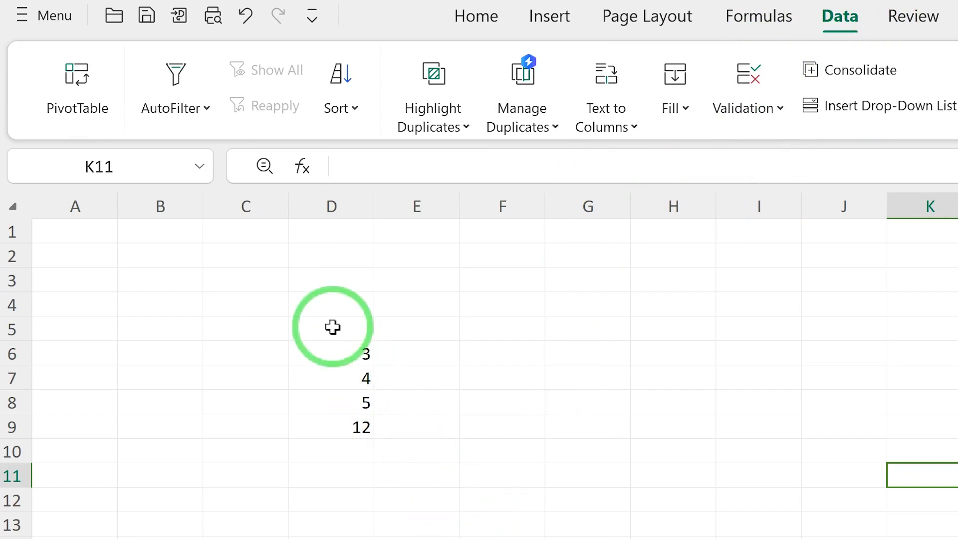
left_click(197, 108)
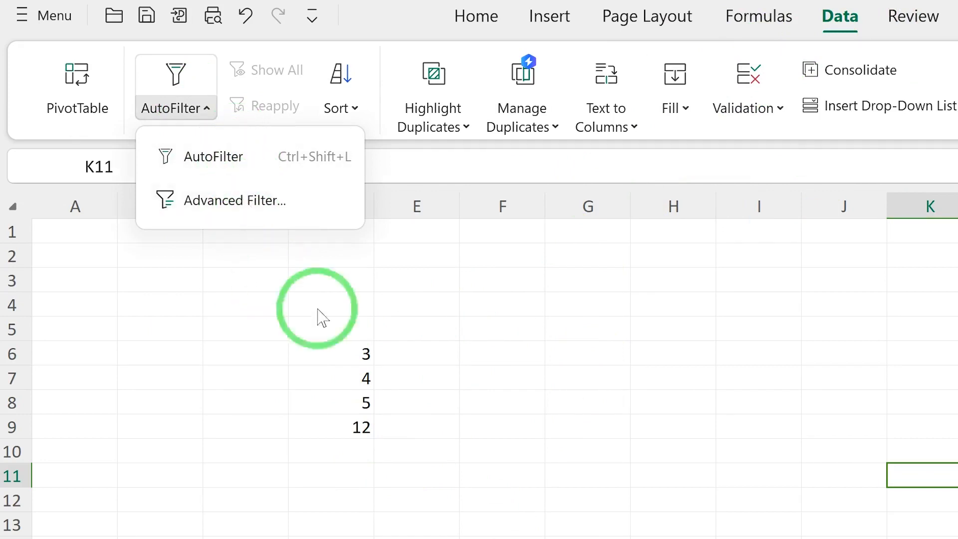
left_click(741, 501)
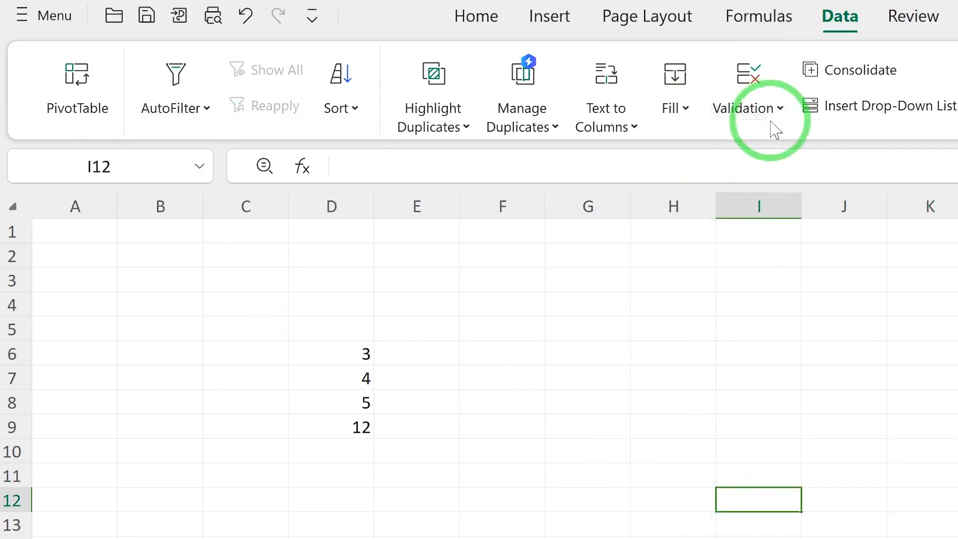
left_click(781, 109)
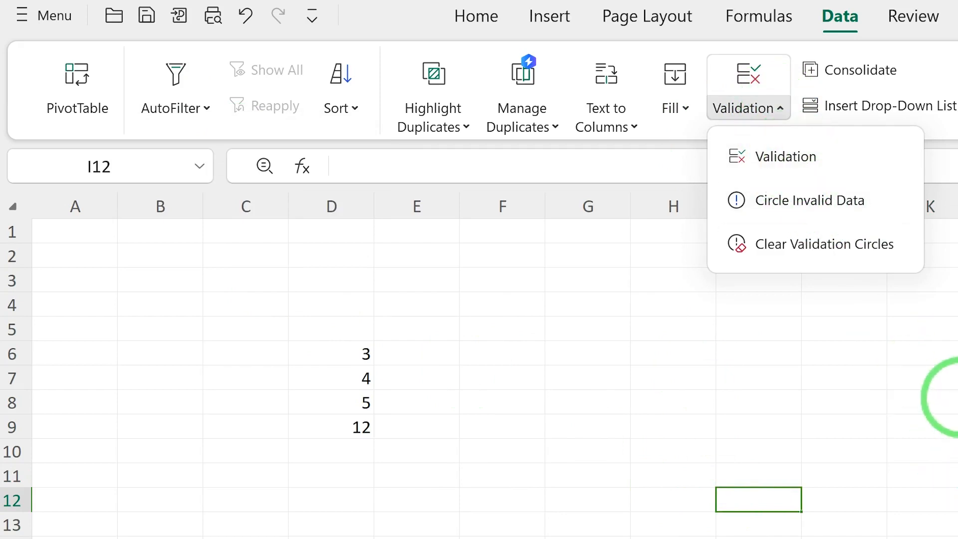
left_click(918, 383)
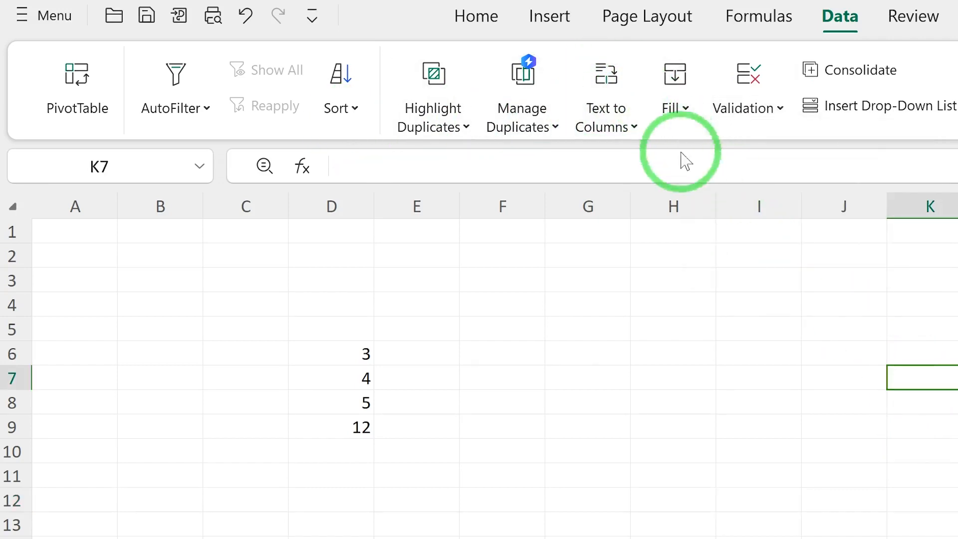
left_click(929, 21)
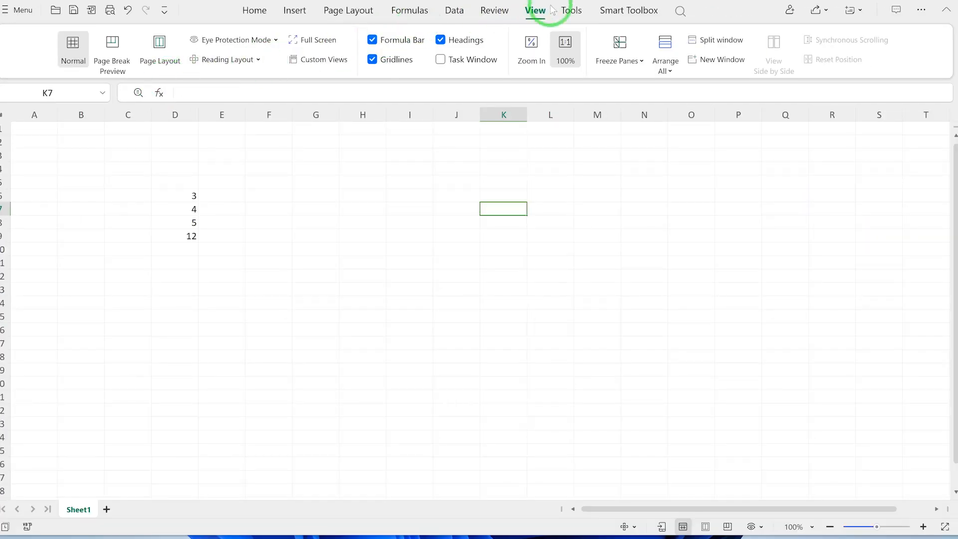
left_click(572, 10)
left_click(627, 10)
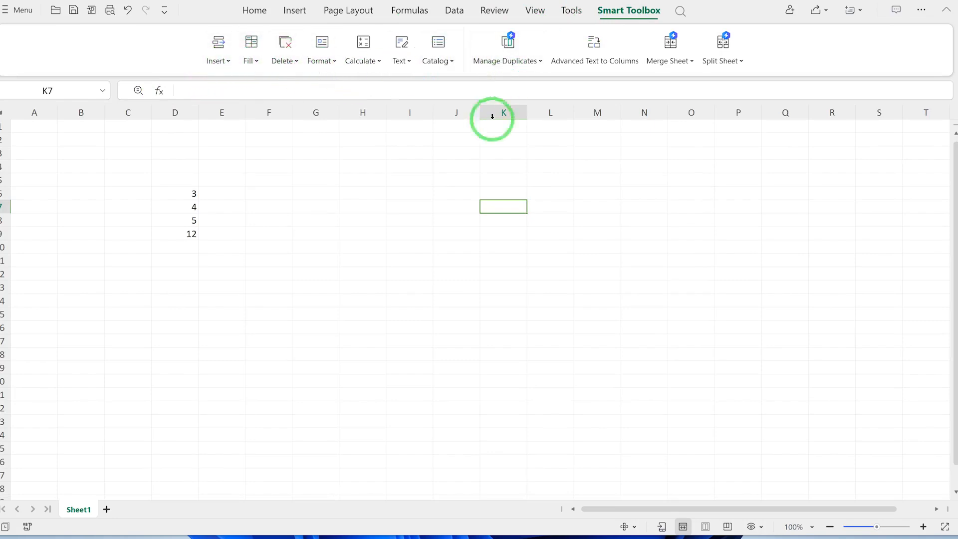
Step: Enter 1, 2 and 3 in cells A4 to A6 and extend the series down to A17
left_click(225, 206)
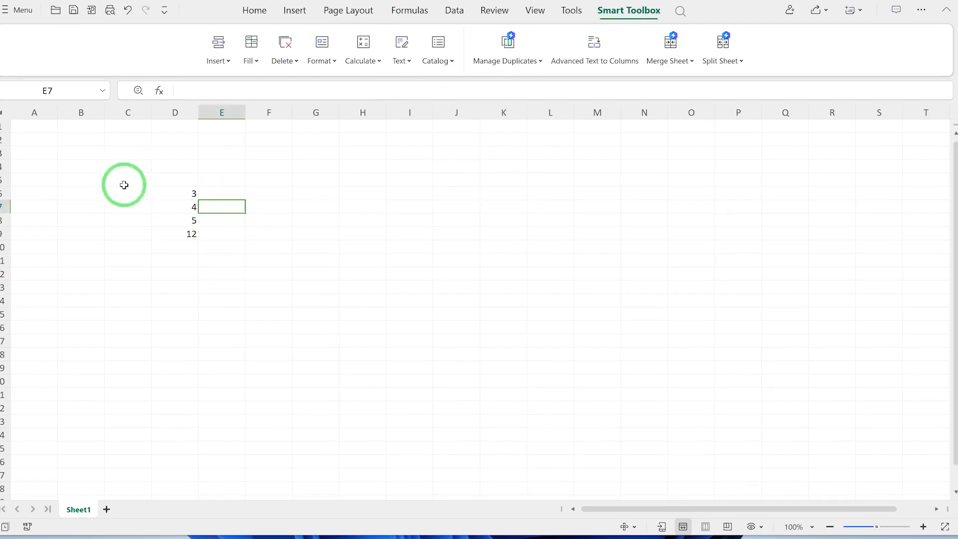
left_click(26, 167)
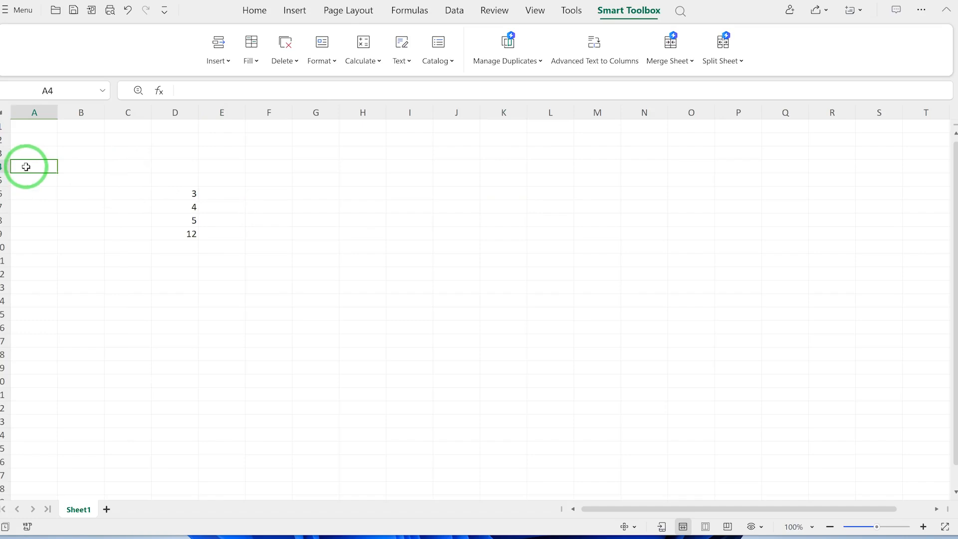
type("1")
key("Return")
type("2")
key("Return")
key("Return")
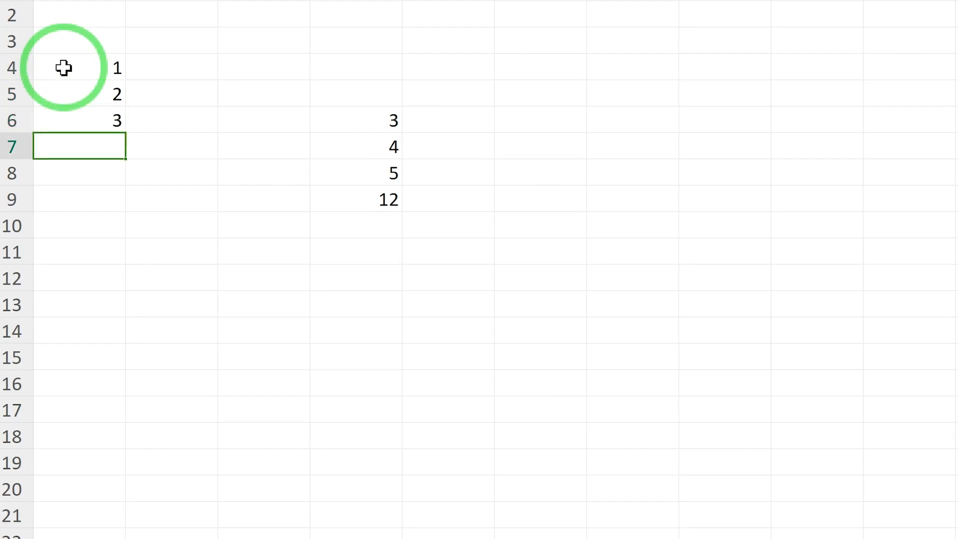
left_click_drag(65, 65, 96, 421)
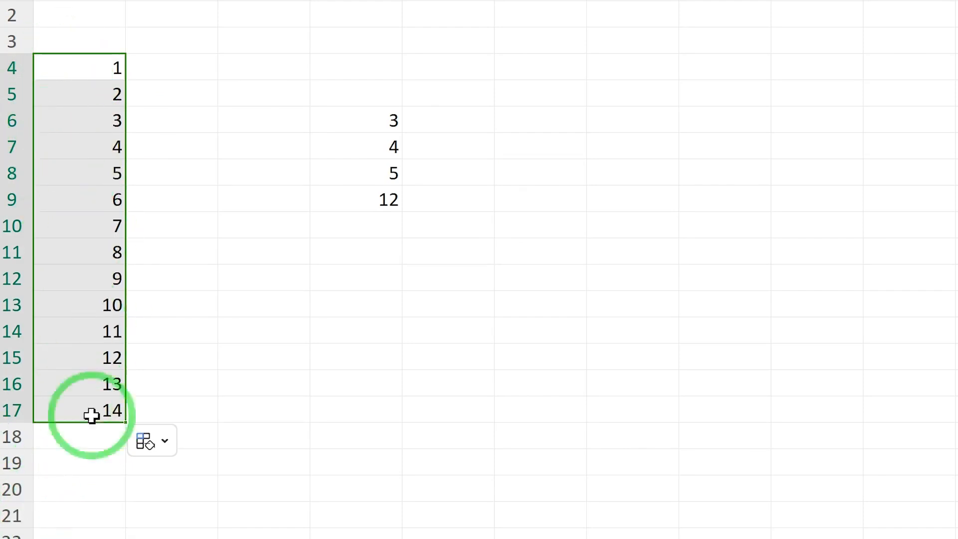
left_click(314, 337)
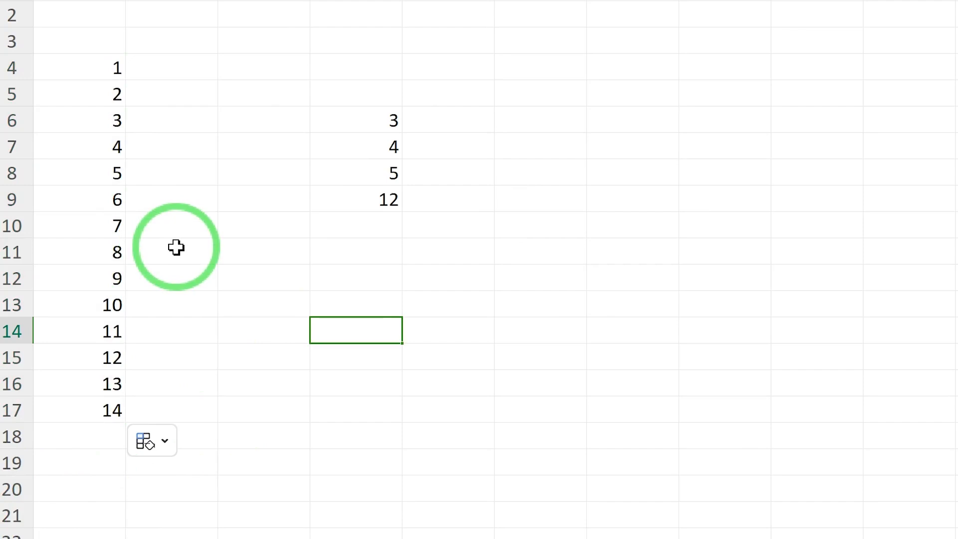
Step: Switch to WPS PDF and examine the available PDF creation, editing and conversion tools
left_click(17, 374)
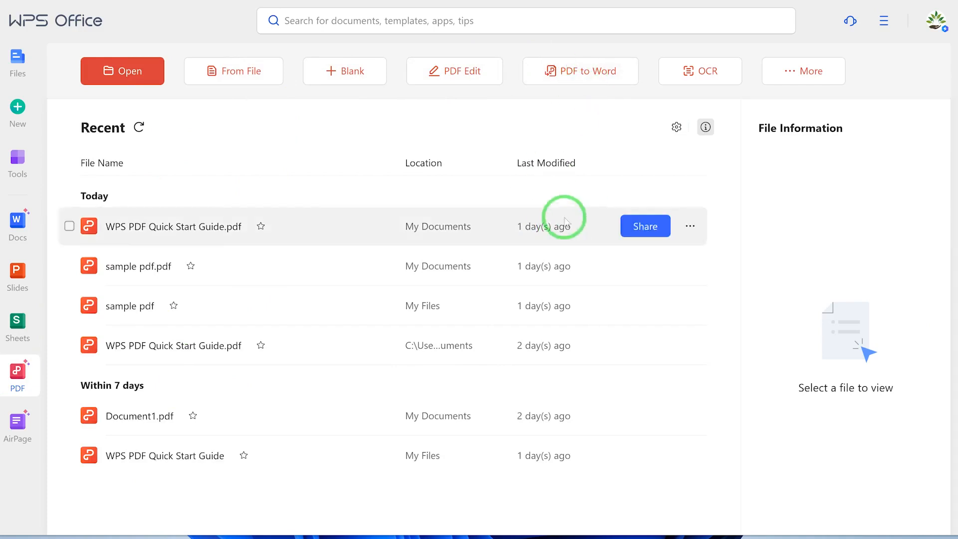
left_click(789, 70)
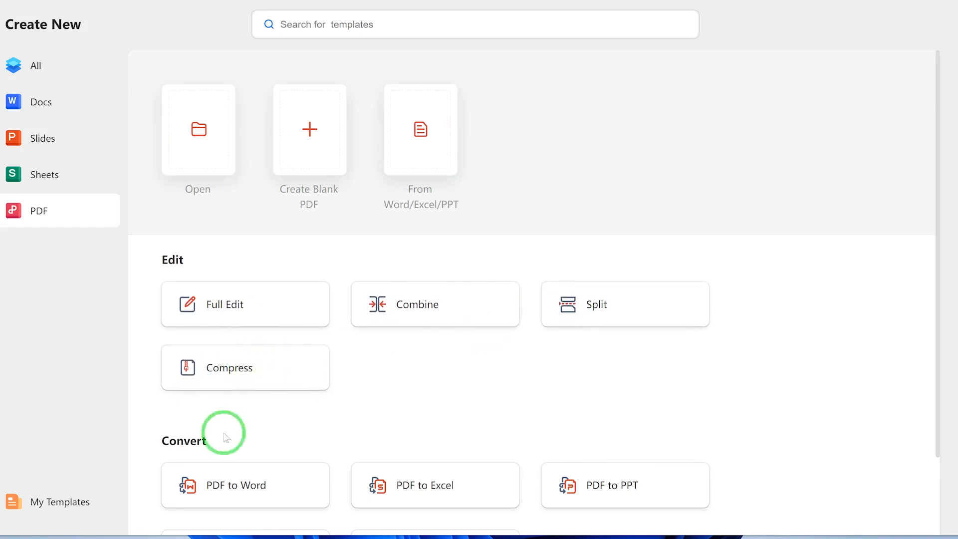
scroll(227, 435, "down", 2)
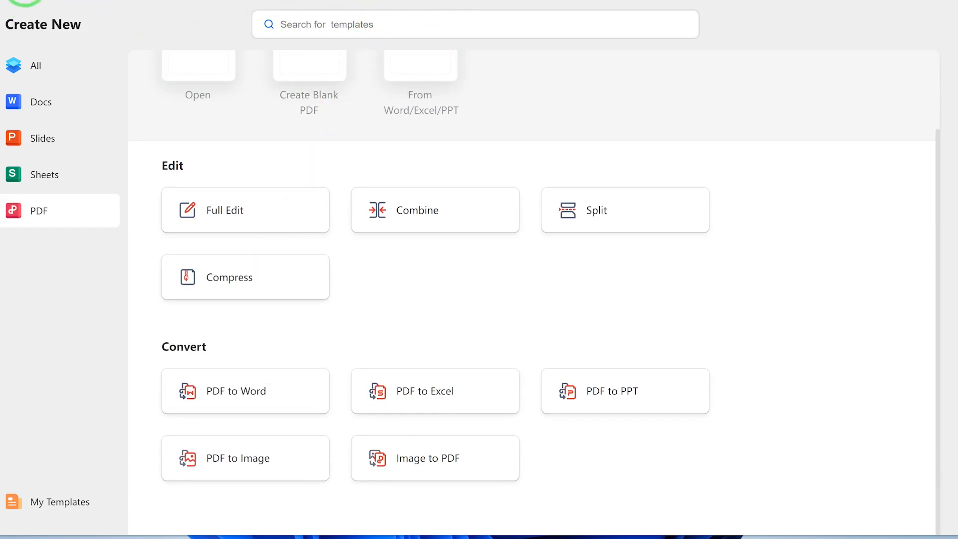
Step: Return to the WPS Office file overview and open a blank document with AI Writer
left_click(24, 1)
left_click(15, 111)
left_click(18, 59)
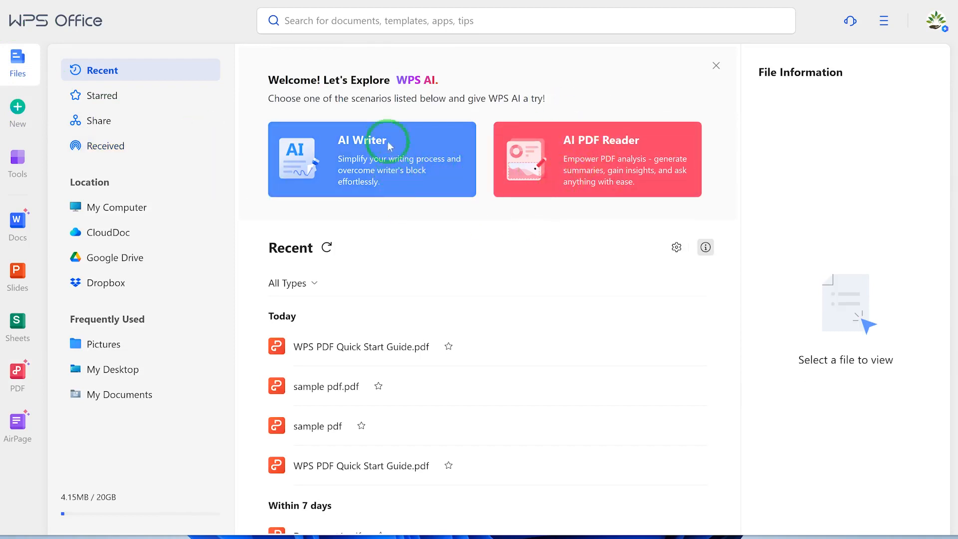
left_click(369, 165)
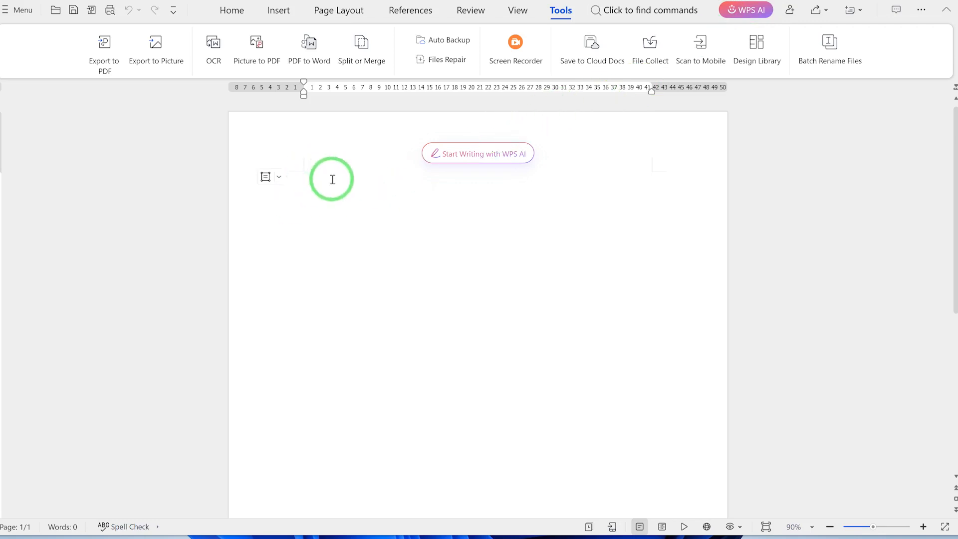
type("@")
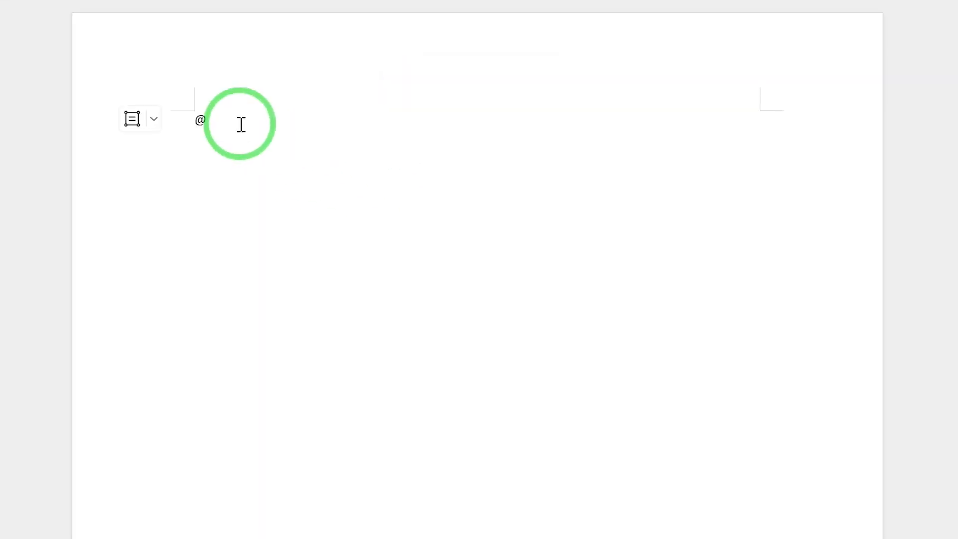
type("ai")
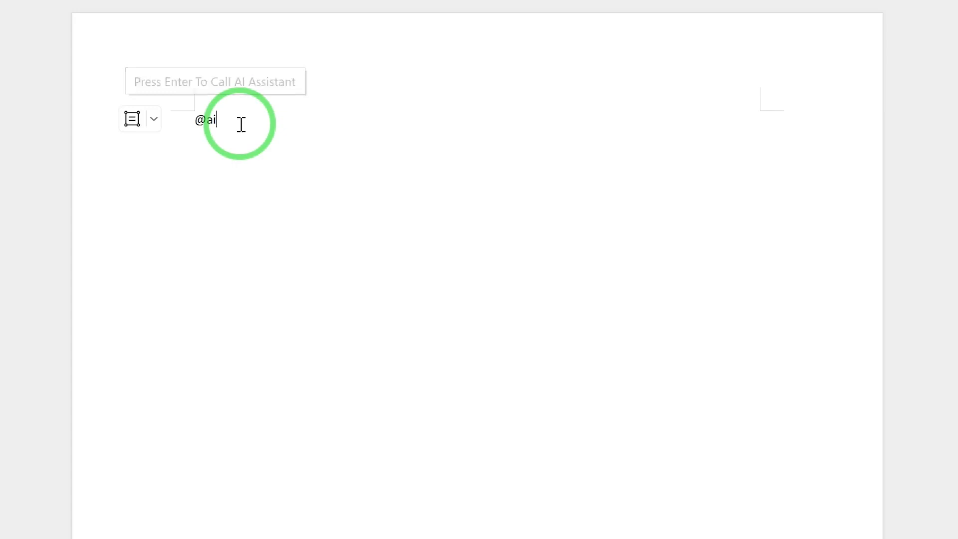
key("Return")
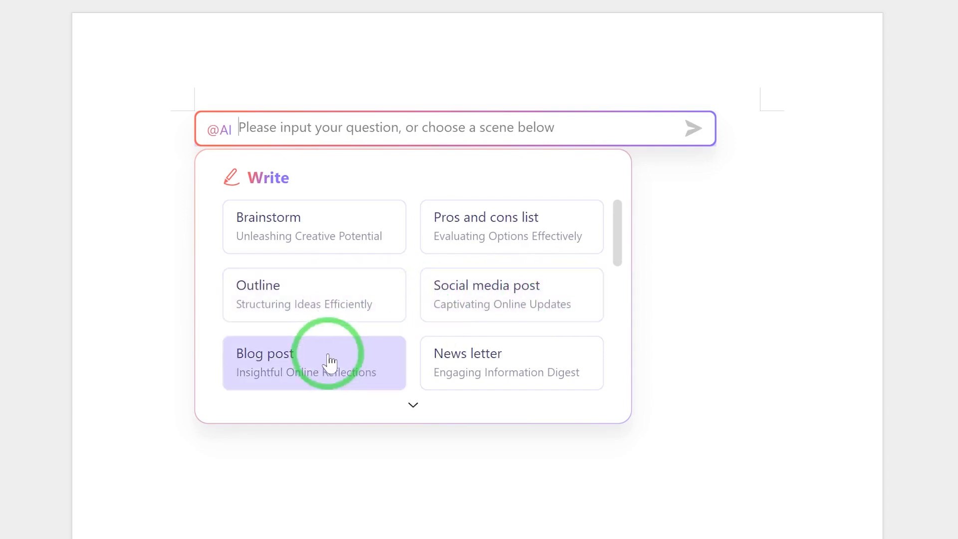
left_click_drag(618, 254, 646, 209)
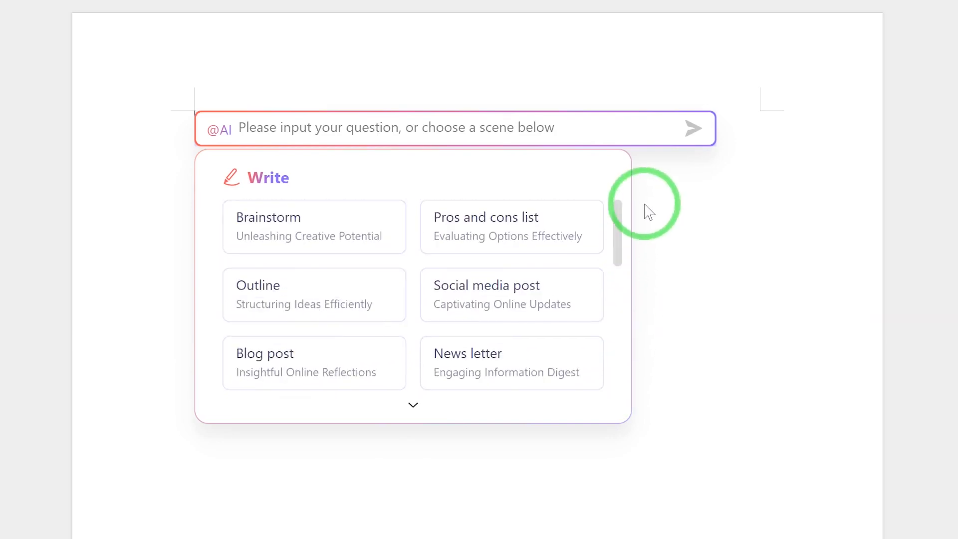
left_click(694, 300)
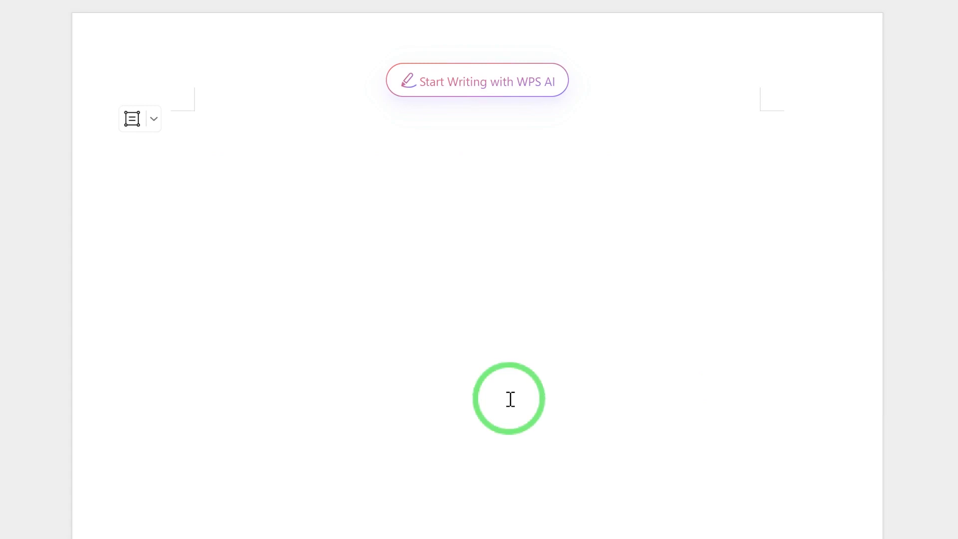
type("@")
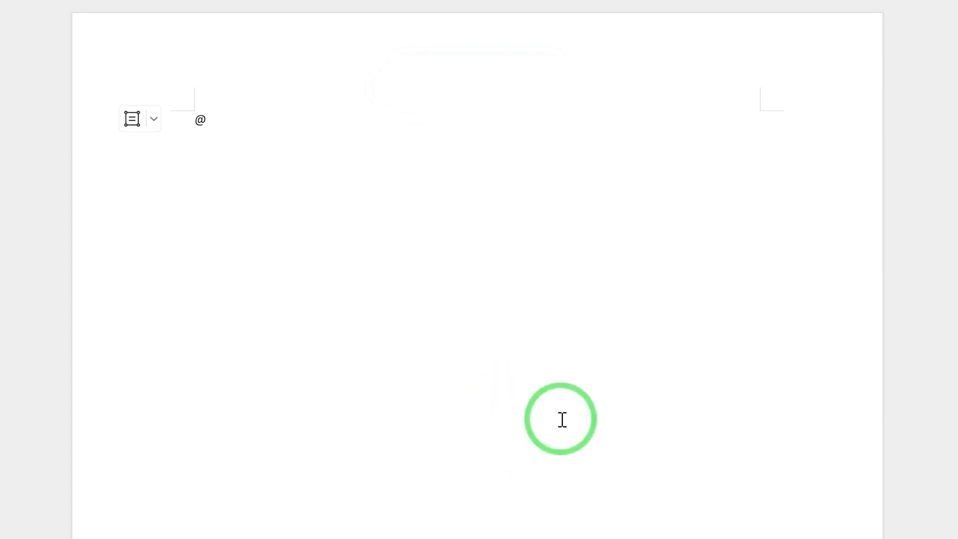
type("ai")
key("Return")
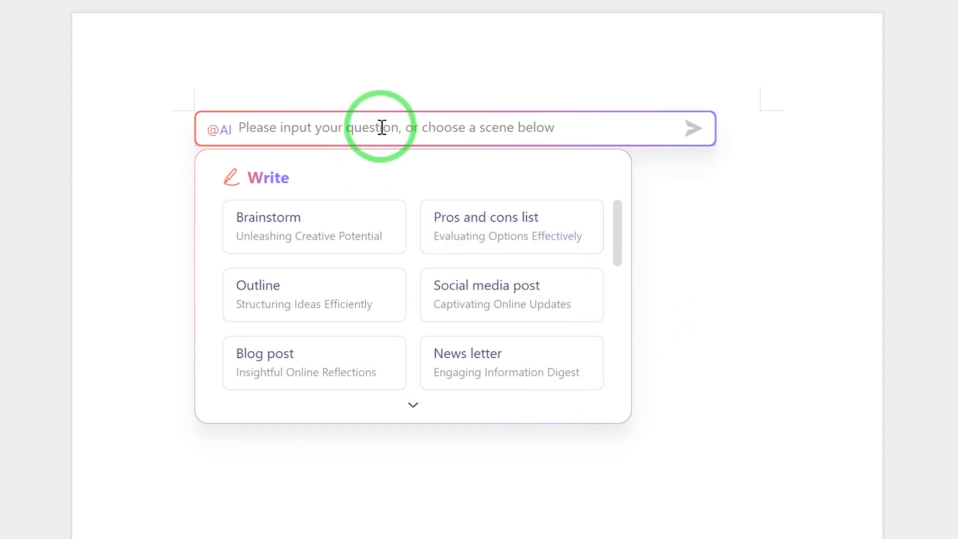
type("Write a blogpost about the solar system")
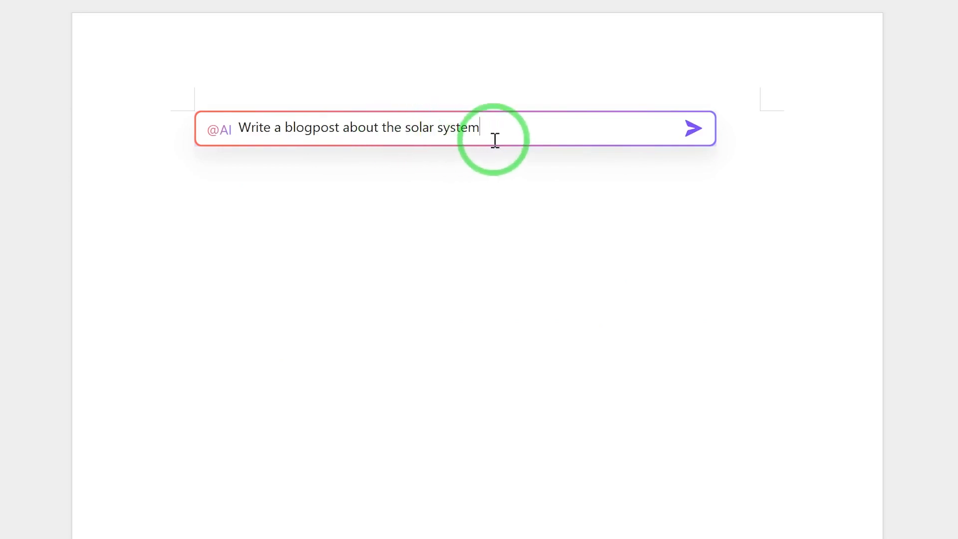
key("Return")
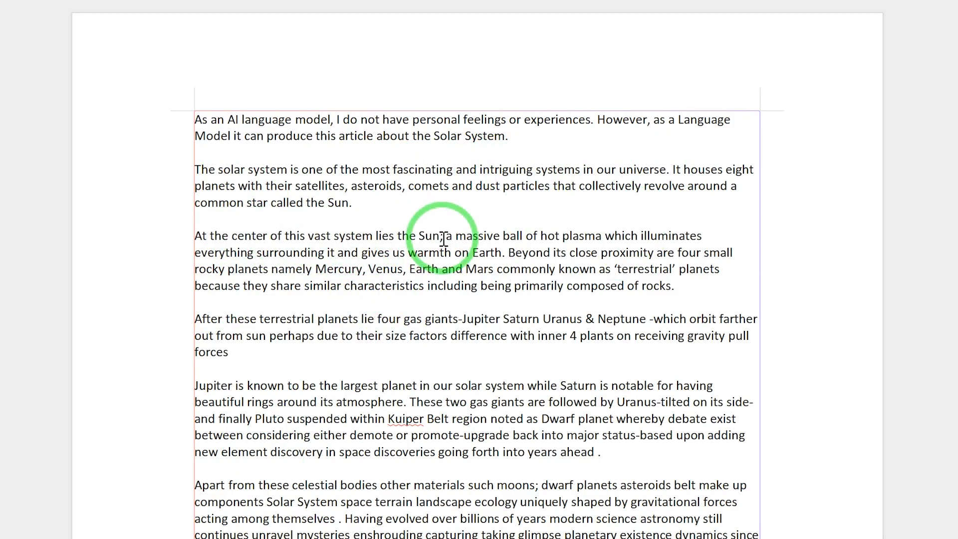
Step: Read through the generated solar system article and accept it into the document
scroll(267, 253, "down", 4)
scroll(391, 278, "down", 13)
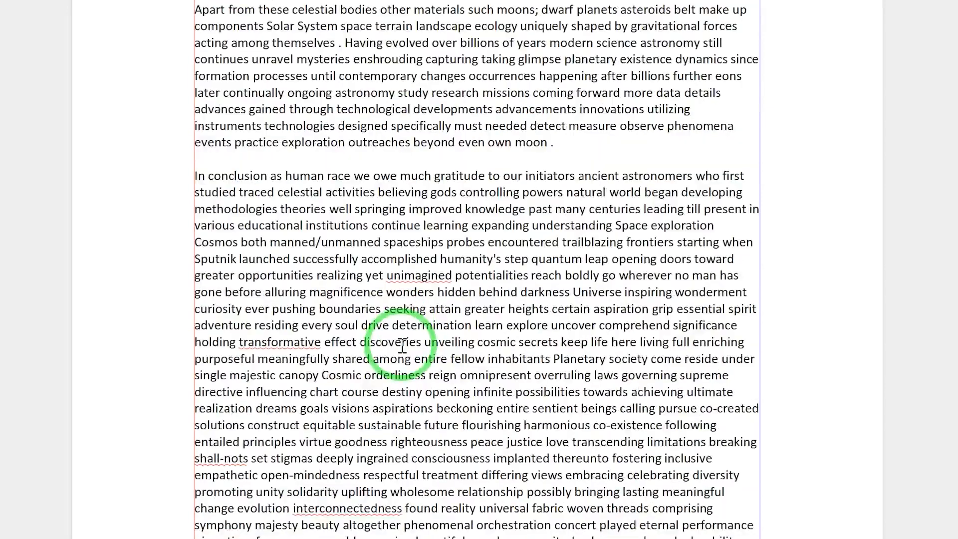
scroll(404, 367, "down", 1)
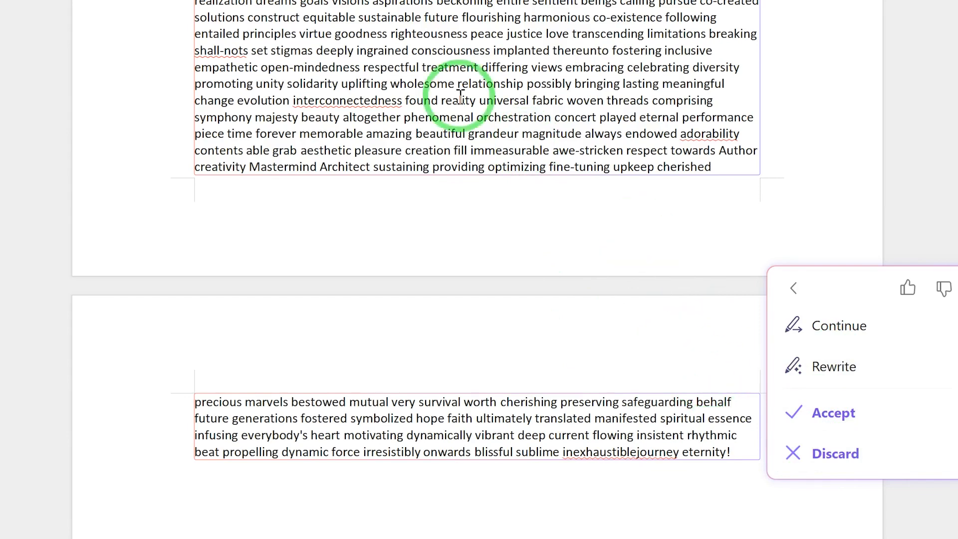
left_click(829, 414)
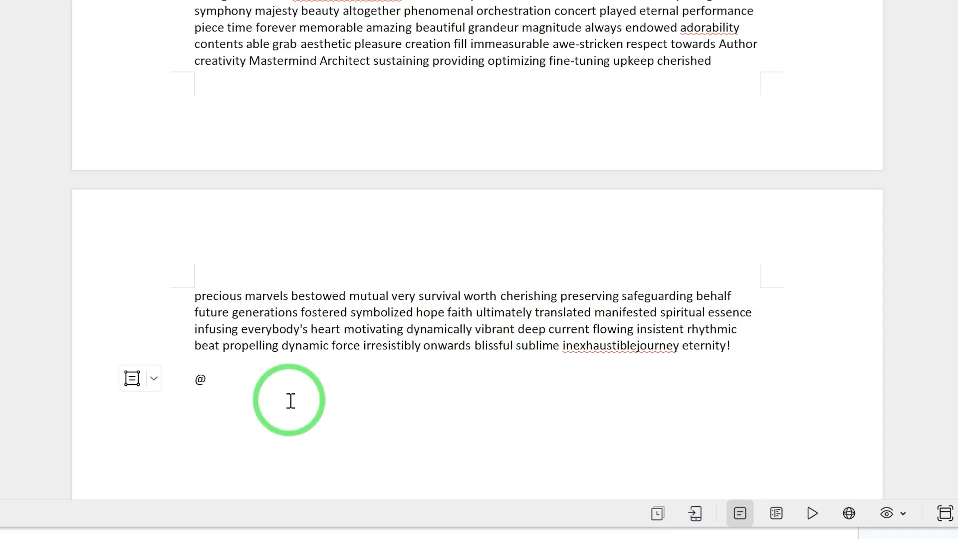
type("@ai")
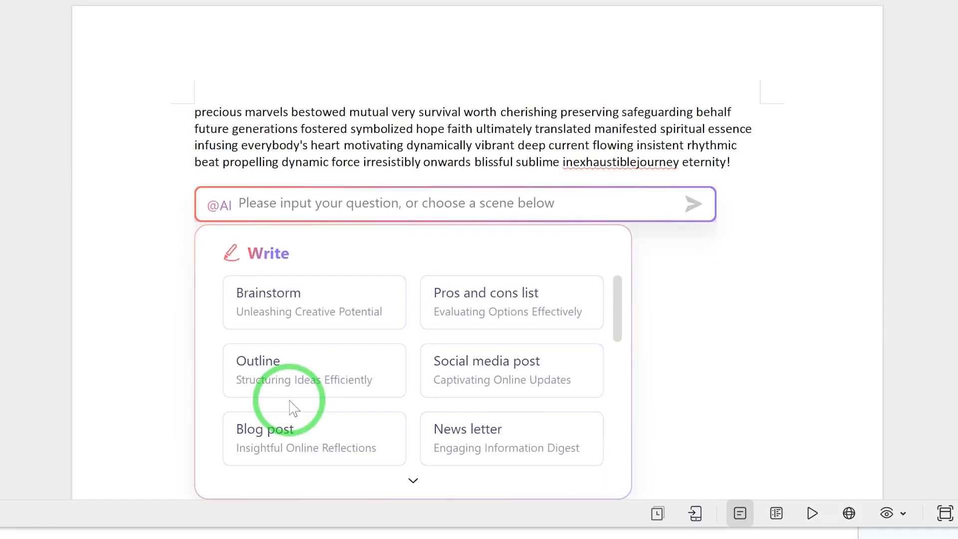
type("There were 3 pizzas in total at the pizza shop. A customer bought 1 pizza. How many pizzas are left?")
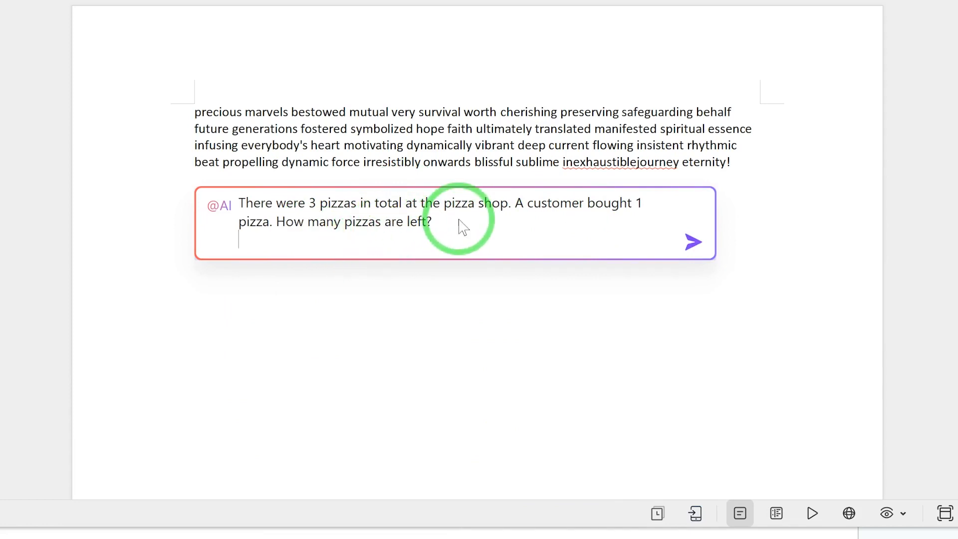
key("Return")
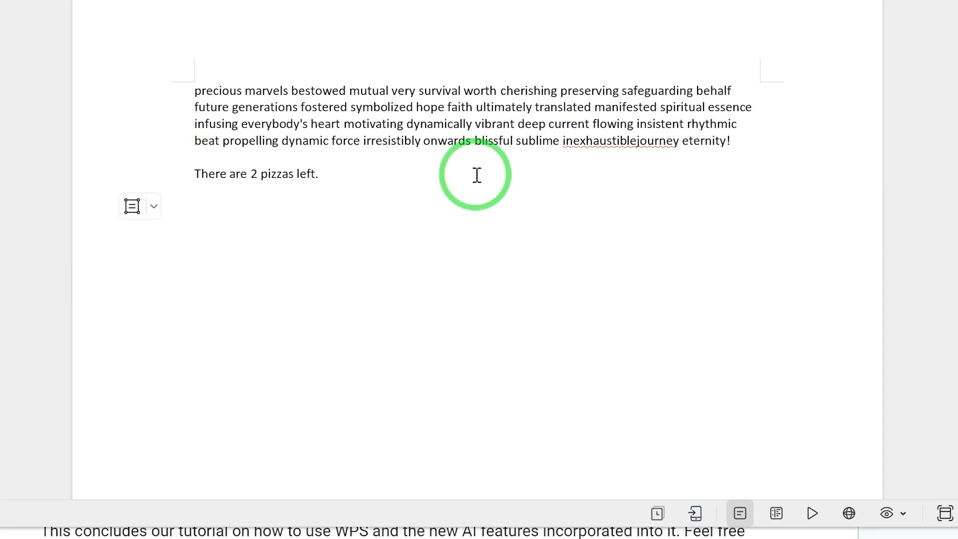
type("@ai")
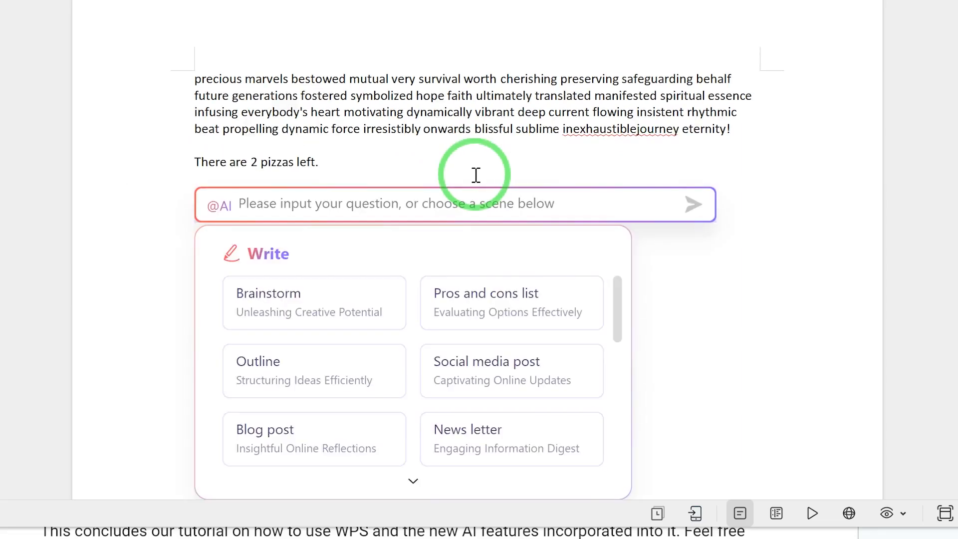
type("write a simple python code to solve quadratic equation")
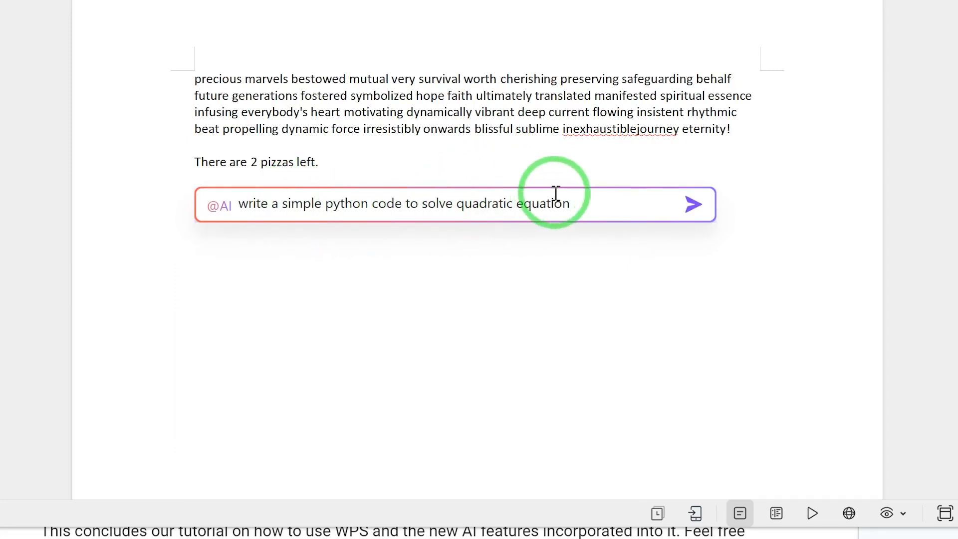
key("Return")
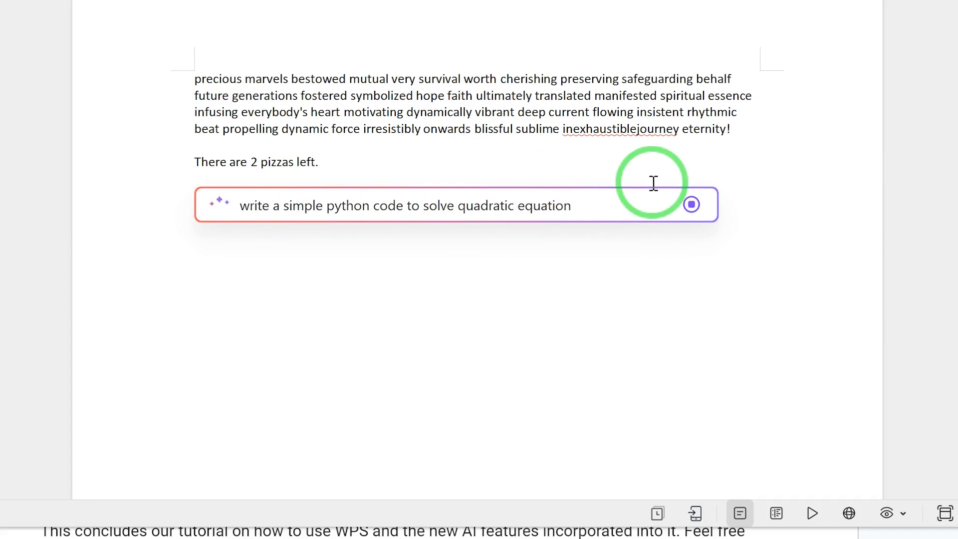
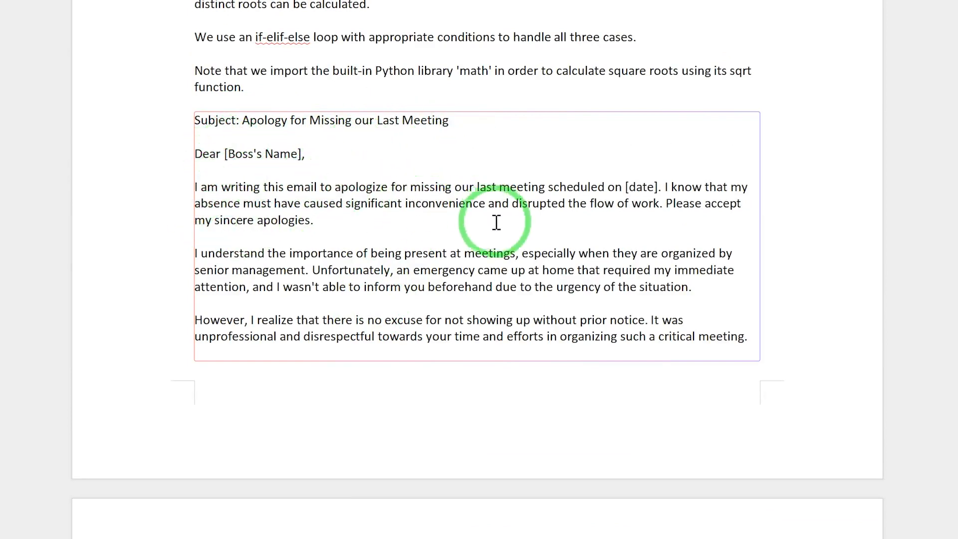
Step: Read through the generated apology email for missing the last meeting and accept it into the document
scroll(407, 242, "down", 3)
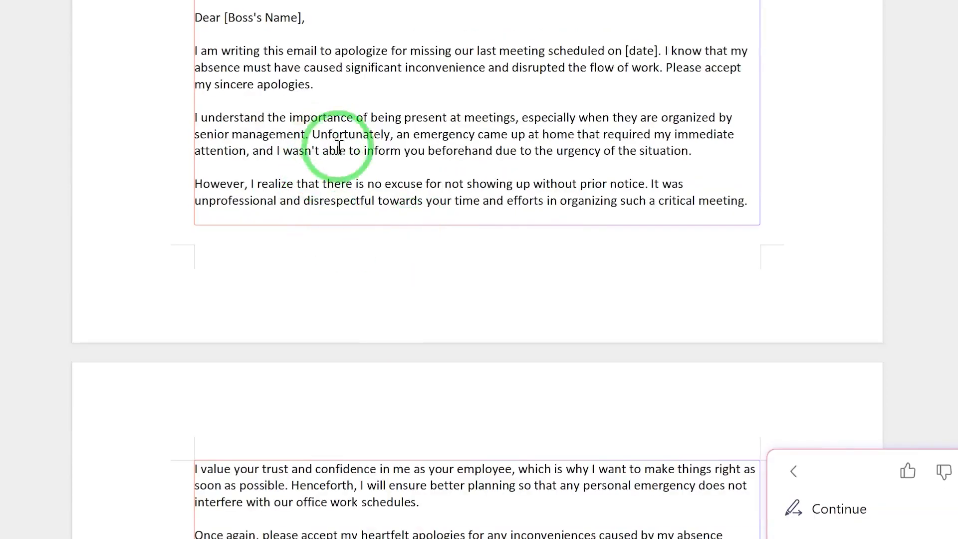
scroll(361, 218, "down", 3)
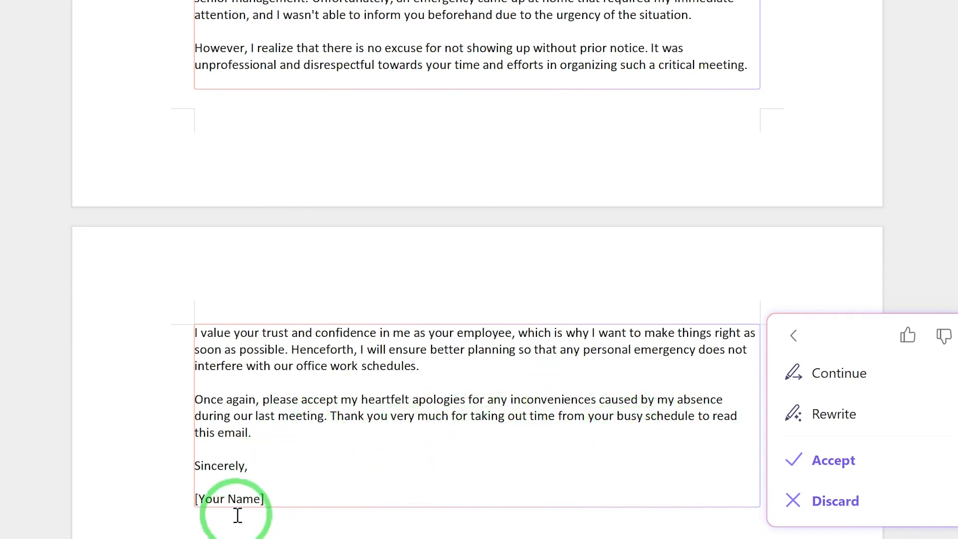
scroll(366, 294, "up", 4)
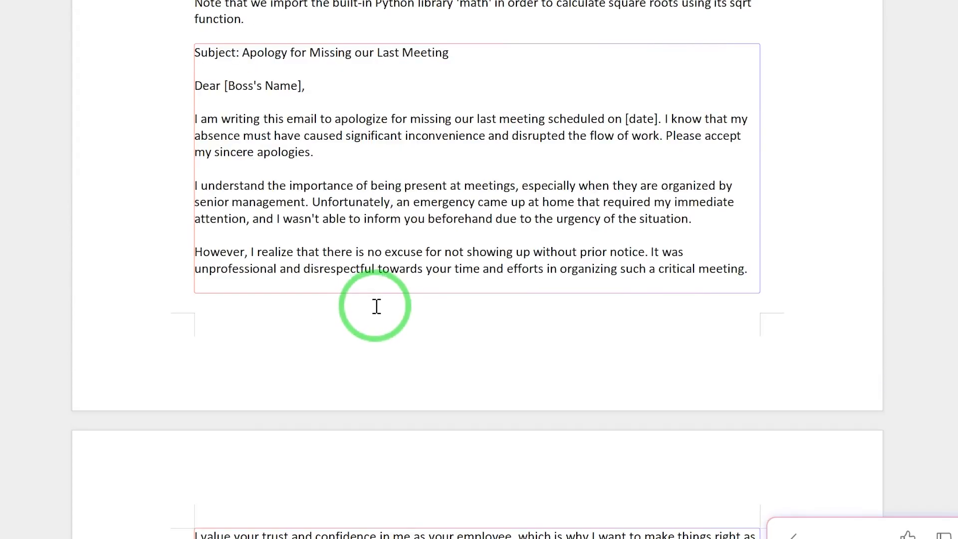
scroll(424, 379, "down", 4)
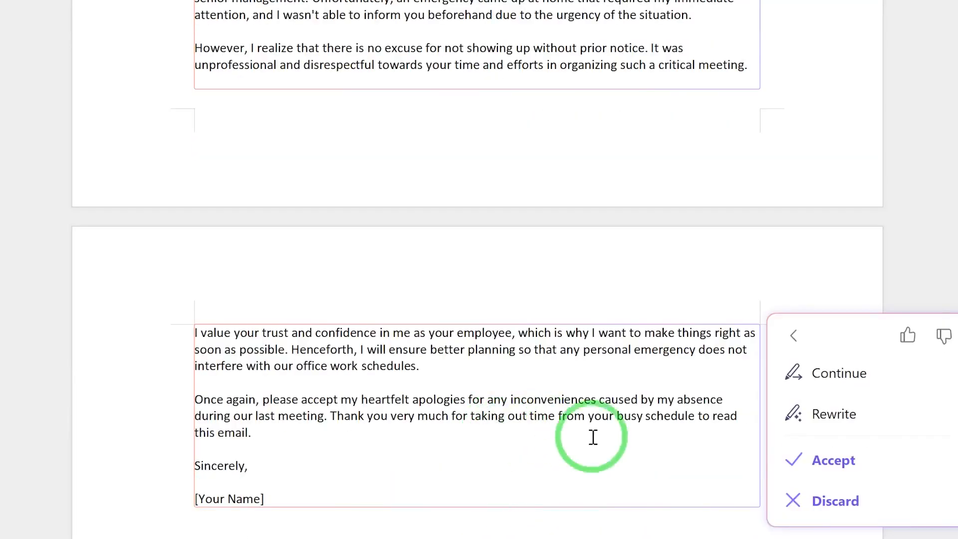
left_click(830, 463)
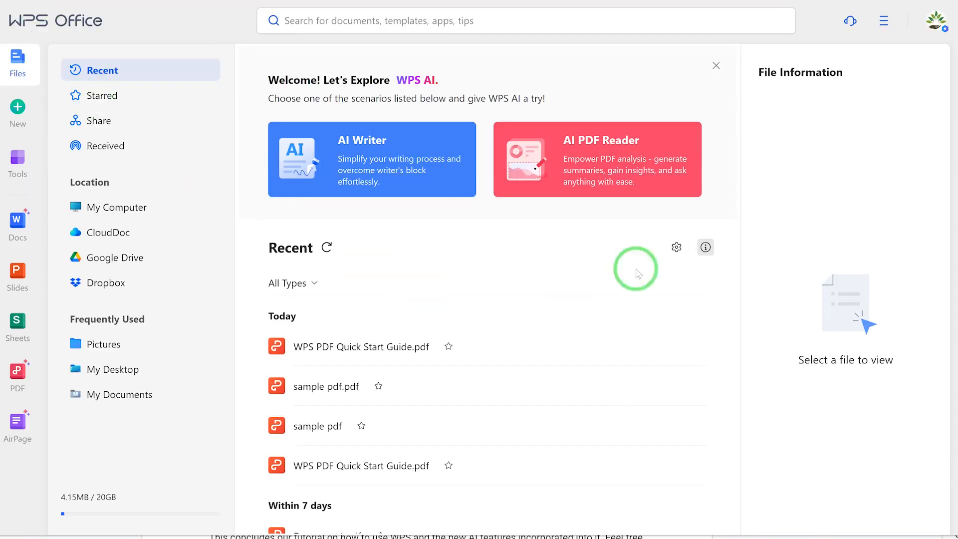
Step: Open AI PDF Reader from the WPS Office file overview and look through the PDF quick start guide
left_click(613, 163)
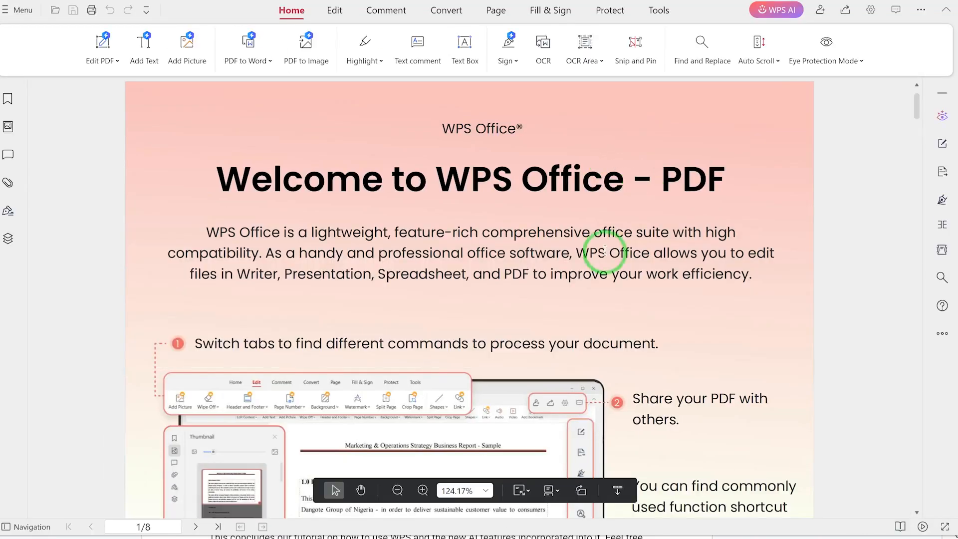
scroll(581, 295, "down", 6)
scroll(525, 313, "down", 12)
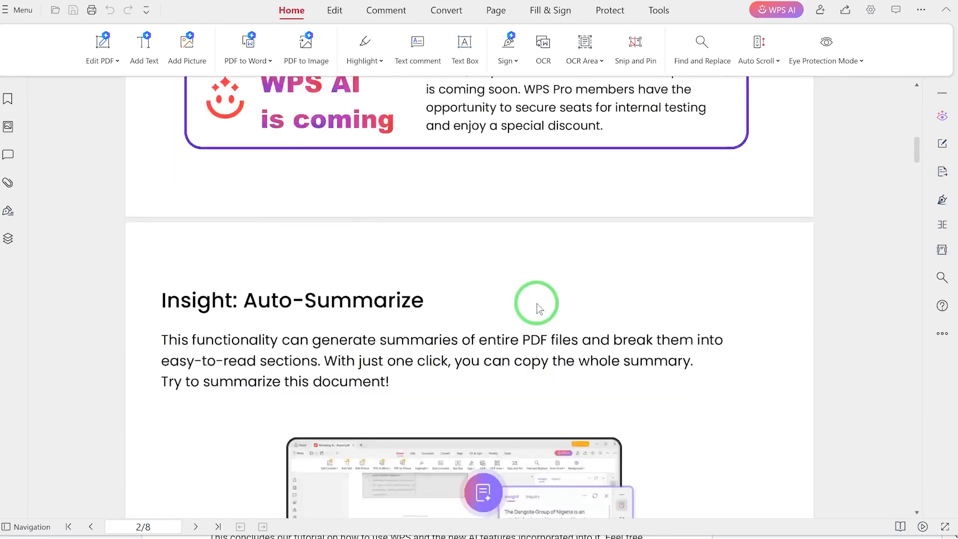
scroll(537, 308, "down", 6)
scroll(537, 308, "down", 4)
scroll(537, 308, "up", 2)
scroll(537, 308, "down", 9)
scroll(538, 308, "up", 5)
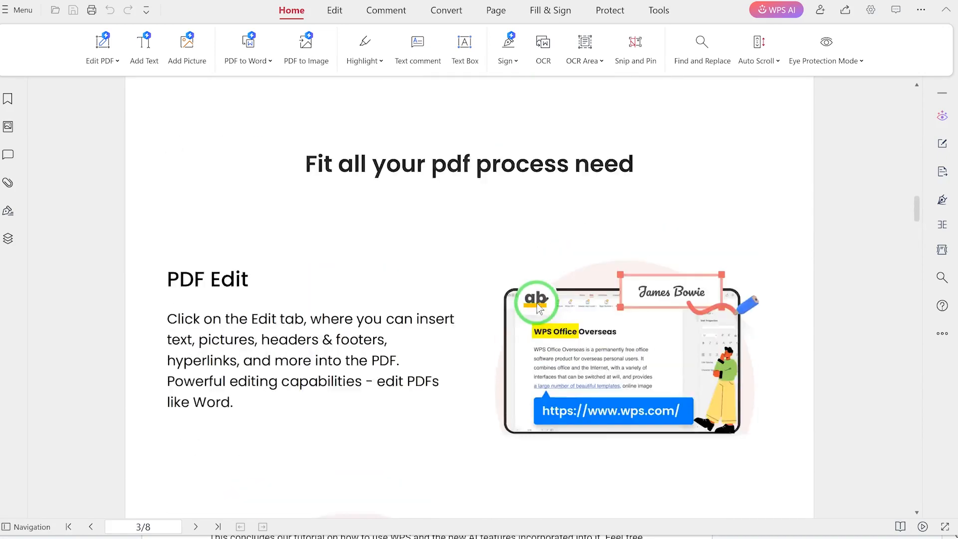
scroll(537, 308, "up", 20)
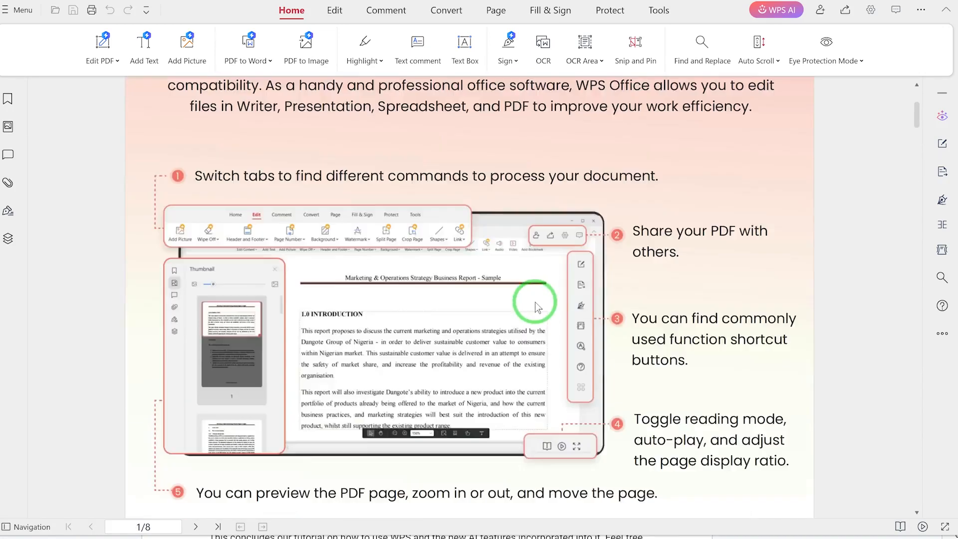
scroll(535, 301, "up", 3)
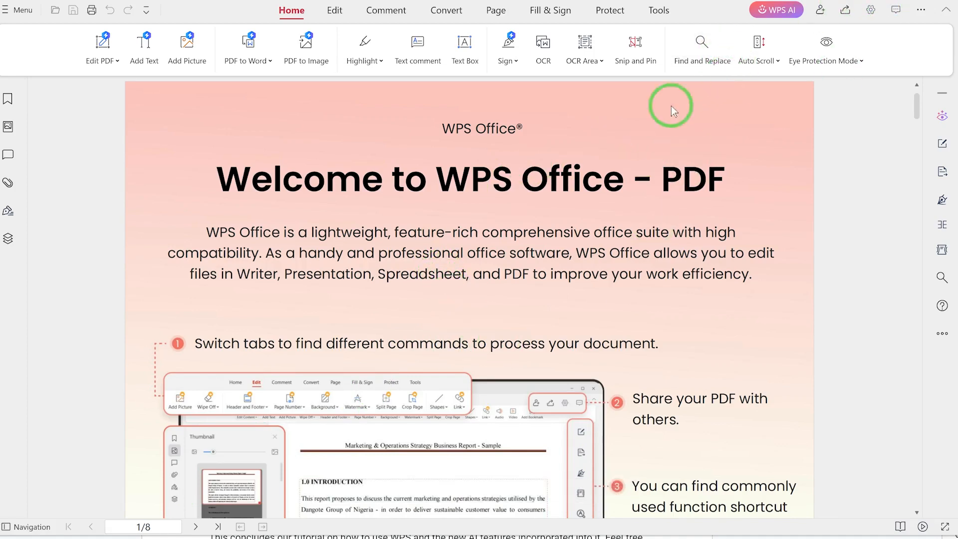
Step: Open WPS AI Insight for the quick start guide, start the upload and choose sample pdf.pdf in the WPS AI cloud folder
left_click(772, 10)
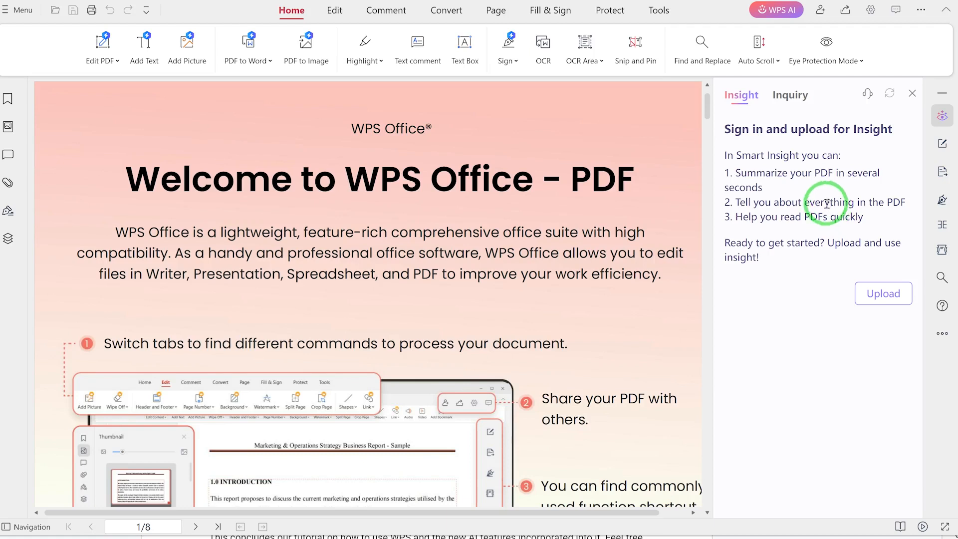
left_click(876, 295)
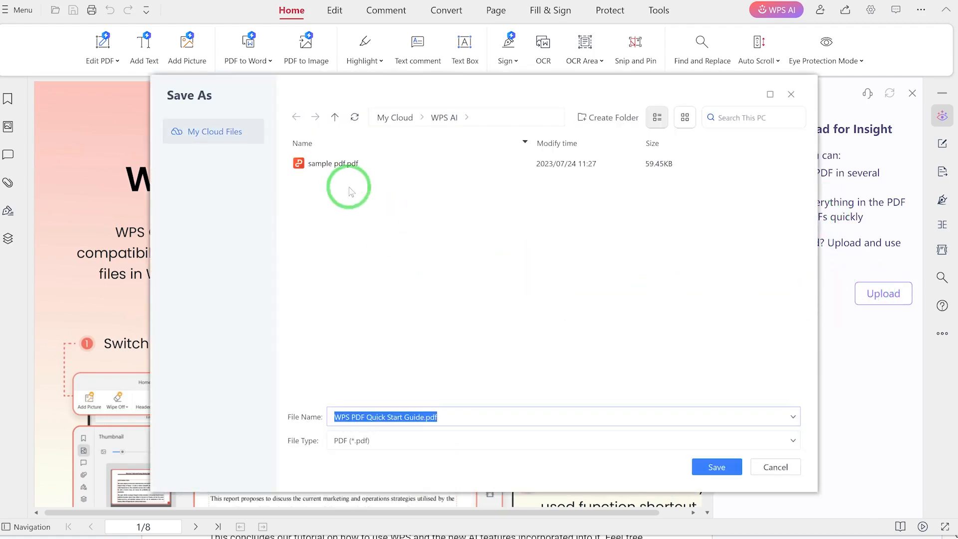
double_click(335, 164)
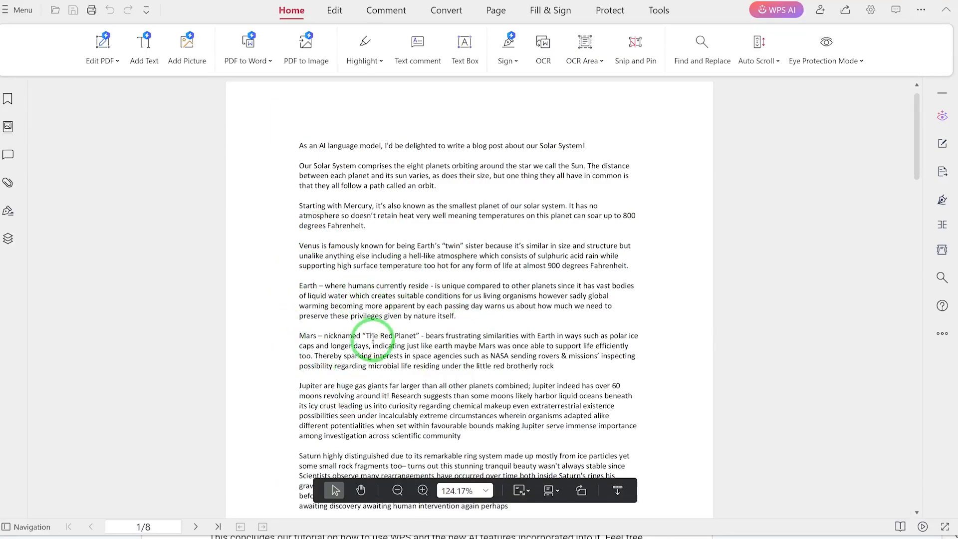
Step: Examine the sample PDF's solar system article, Python code and sedimentation text, and return to its first page
scroll(407, 321, "down", 7)
scroll(397, 330, "down", 10)
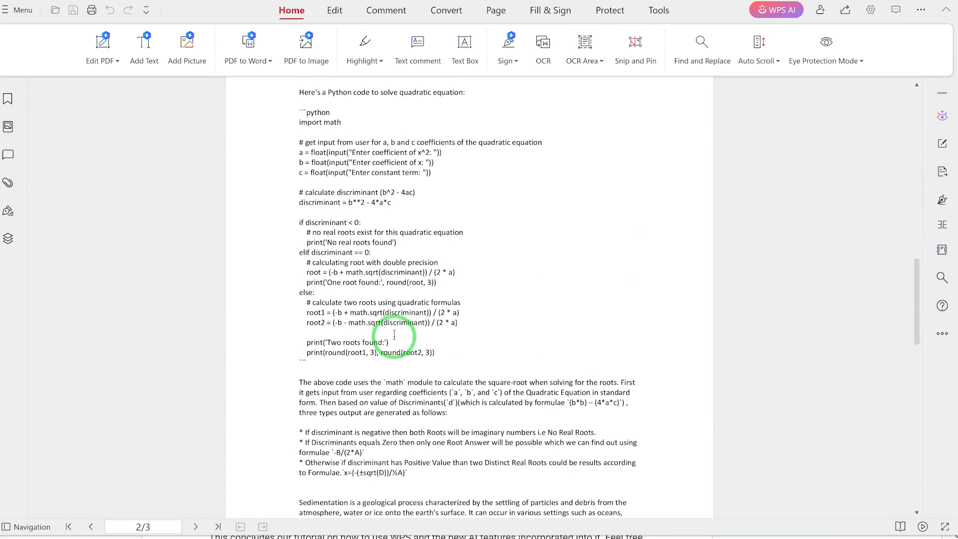
scroll(398, 327, "up", 3)
scroll(396, 327, "down", 5)
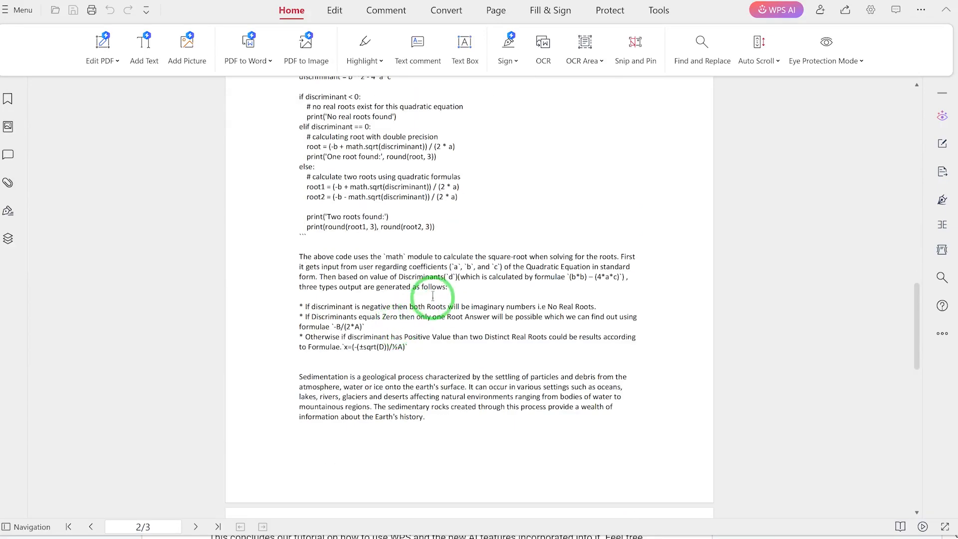
scroll(433, 296, "down", 8)
scroll(423, 339, "down", 5)
scroll(423, 339, "up", 12)
scroll(422, 340, "up", 15)
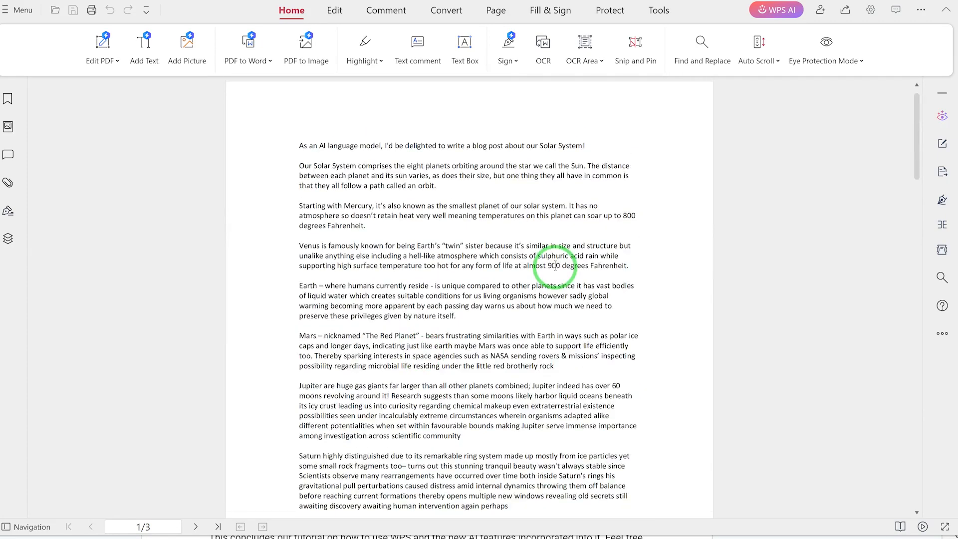
Step: Upload the sample PDF to WPS AI Insight and compare the generated summaries with the document
left_click(792, 13)
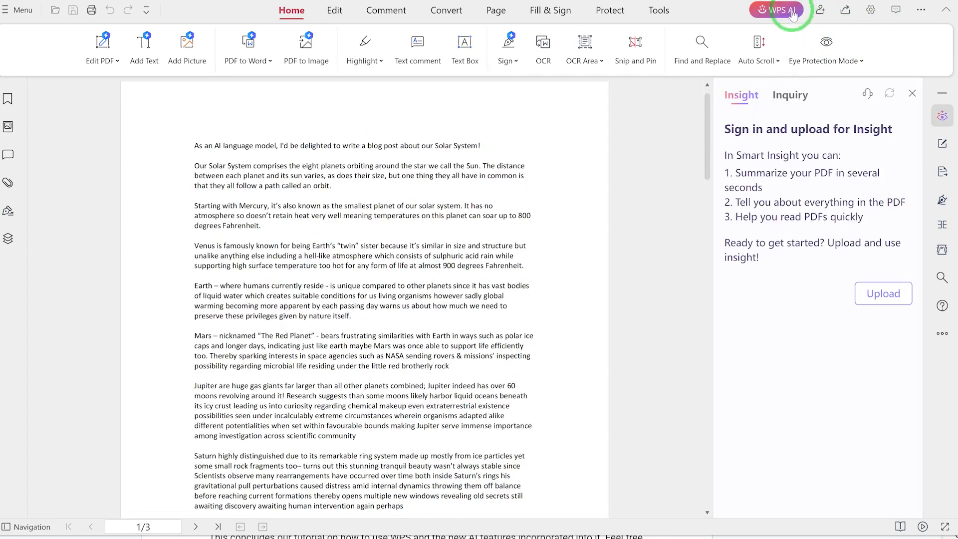
left_click(882, 293)
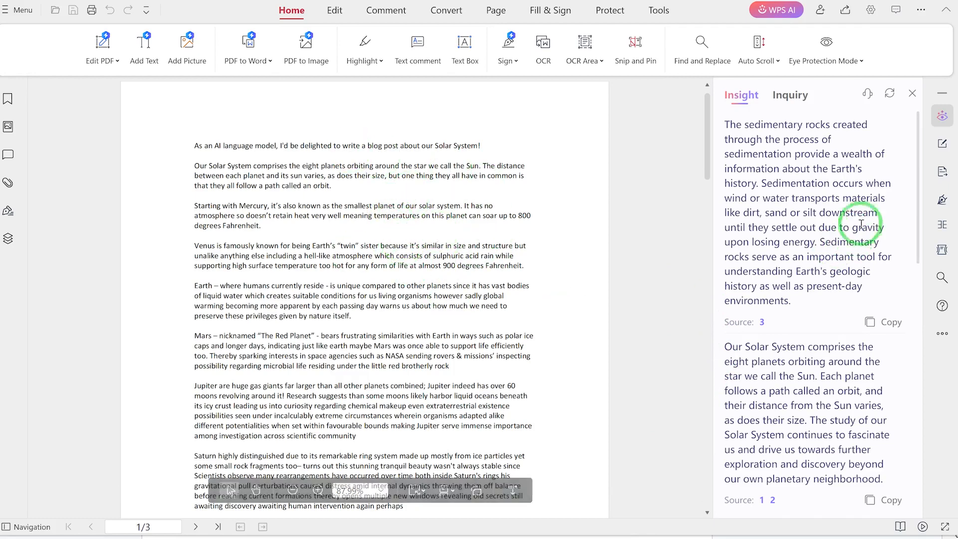
scroll(783, 329, "down", 7)
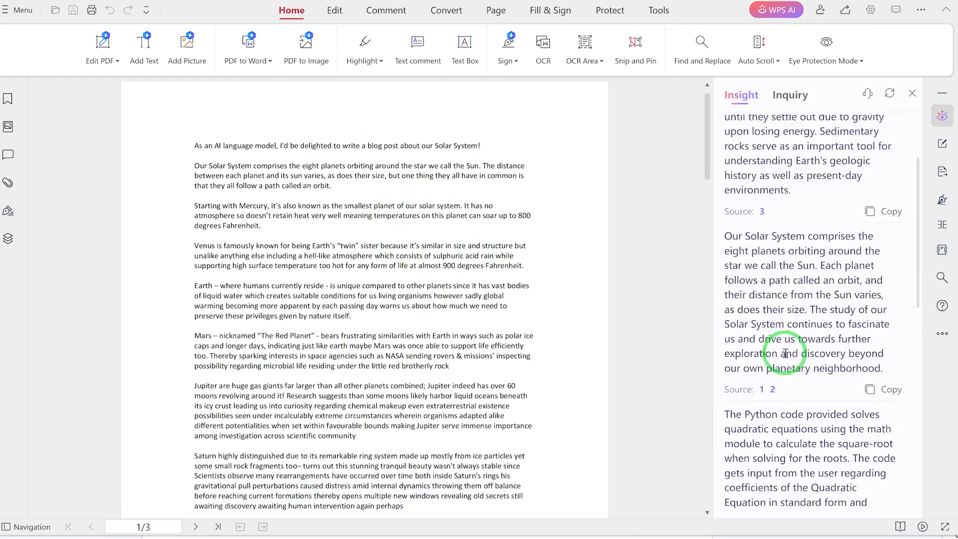
scroll(788, 279, "up", 1)
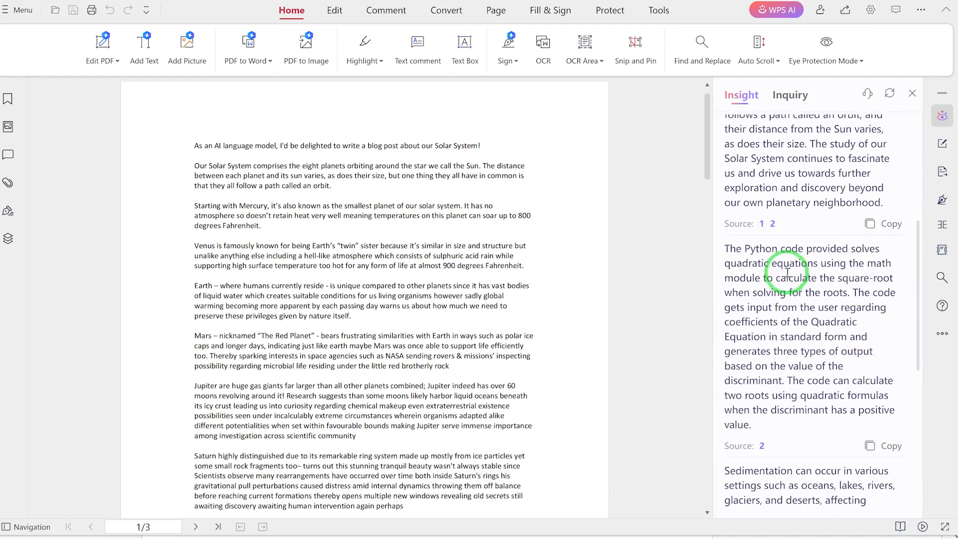
scroll(791, 273, "down", 4)
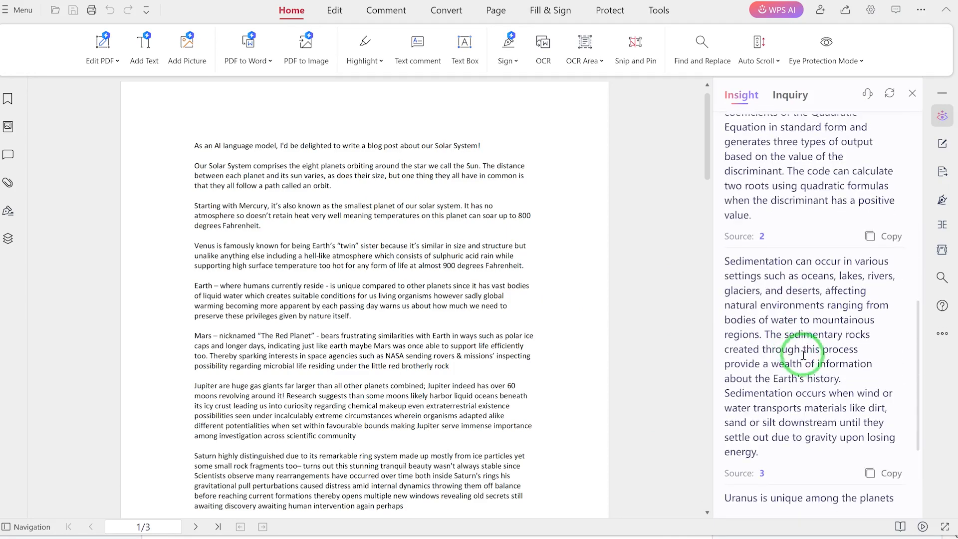
scroll(806, 366, "down", 3)
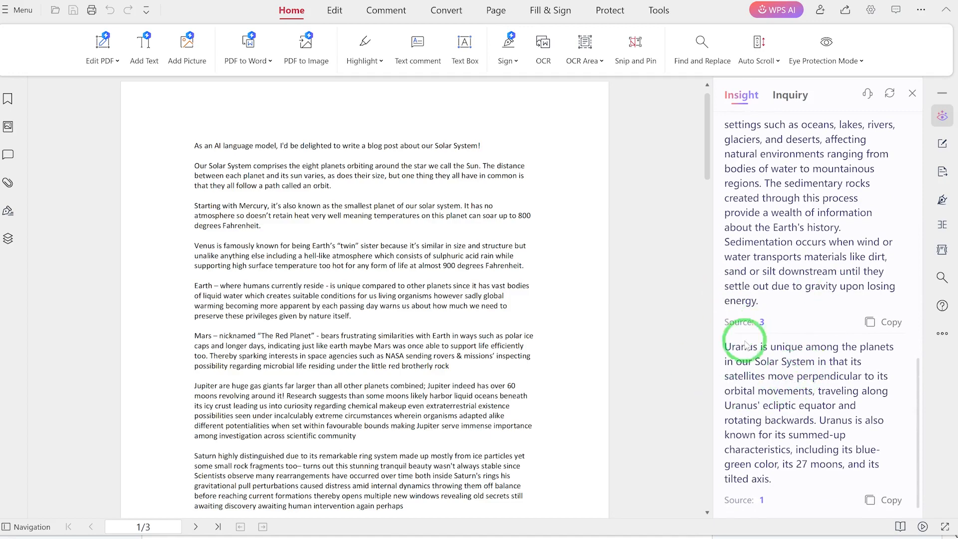
scroll(332, 320, "down", 6)
scroll(344, 321, "down", 8)
scroll(359, 321, "up", 13)
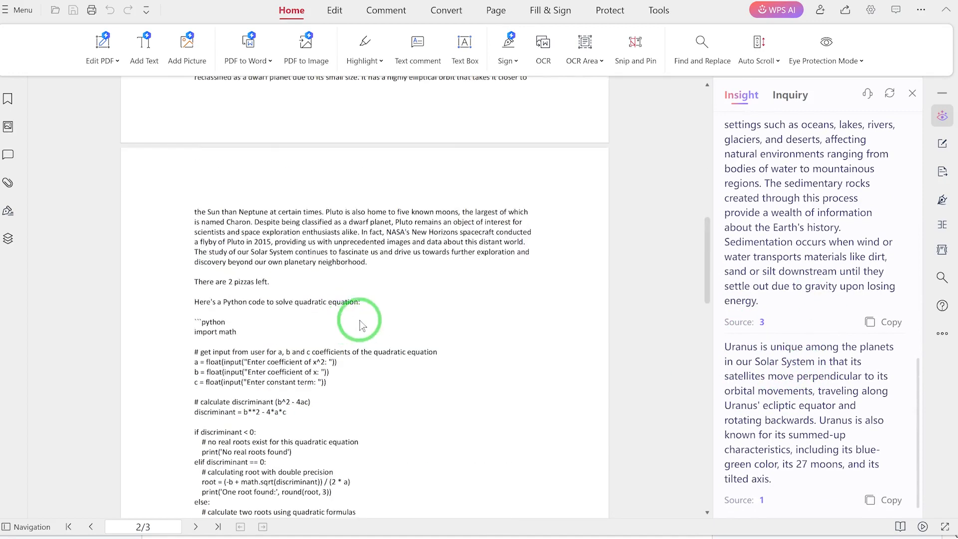
Step: Ask "can you summarize the content of this pdf?" in WPS AI Inquiry and read the answer from its beginning
left_click(790, 95)
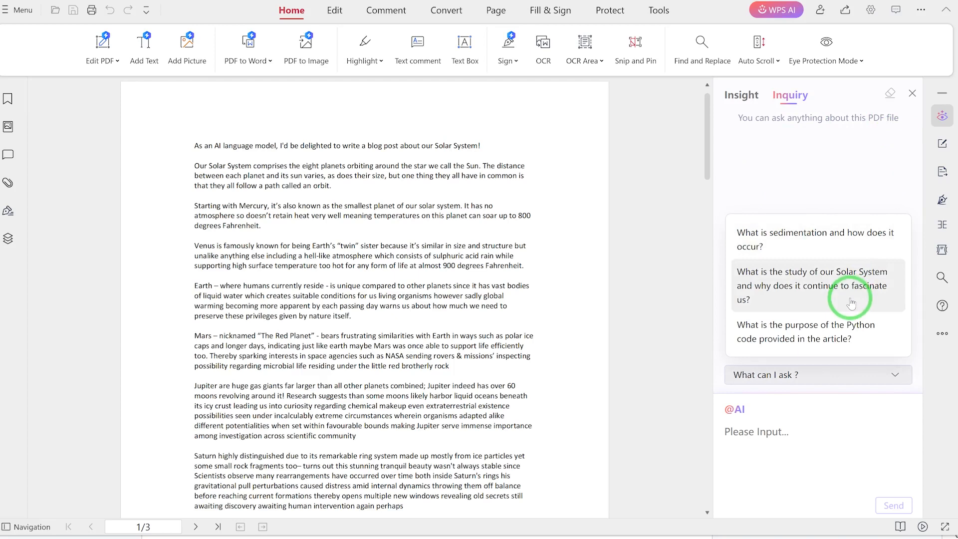
left_click(766, 439)
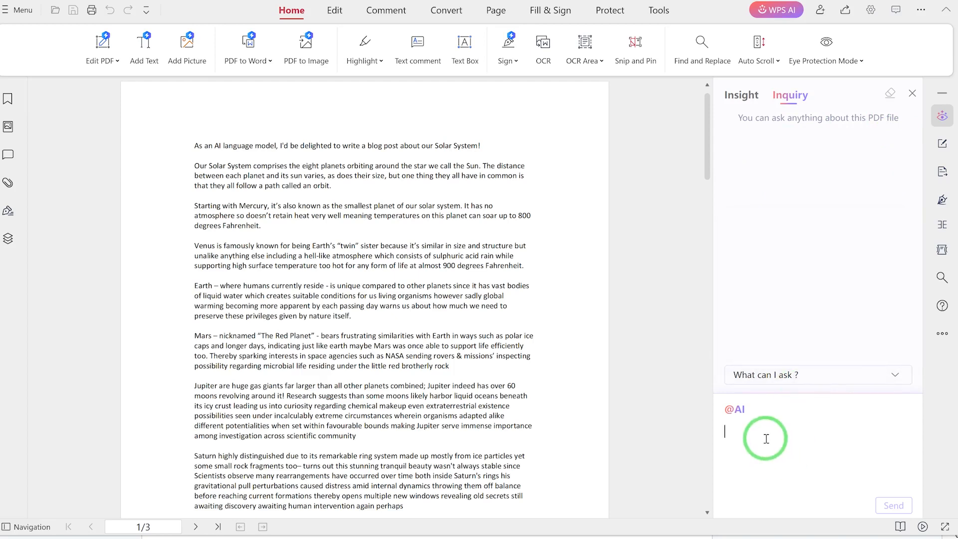
type("can you summarize the content of this pdf?")
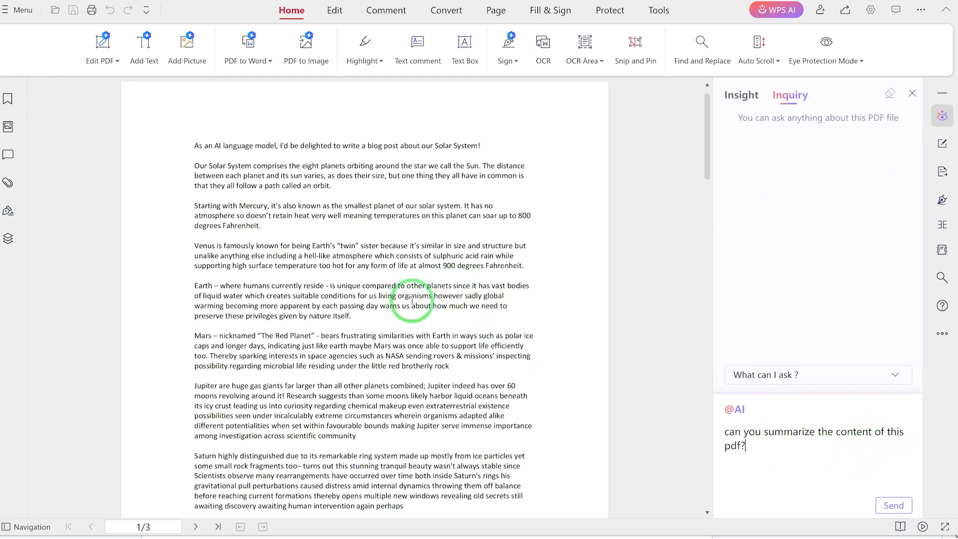
left_click(894, 505)
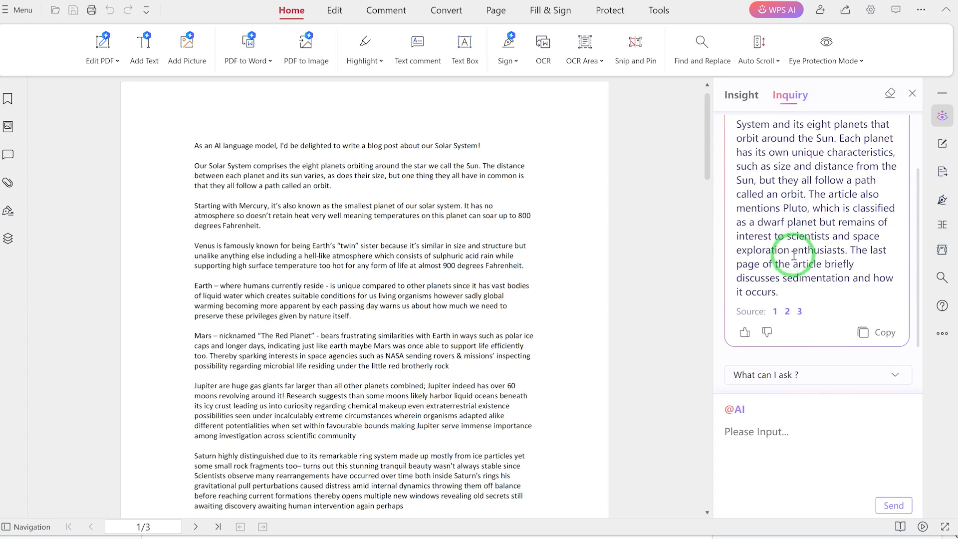
scroll(795, 263, "up", 3)
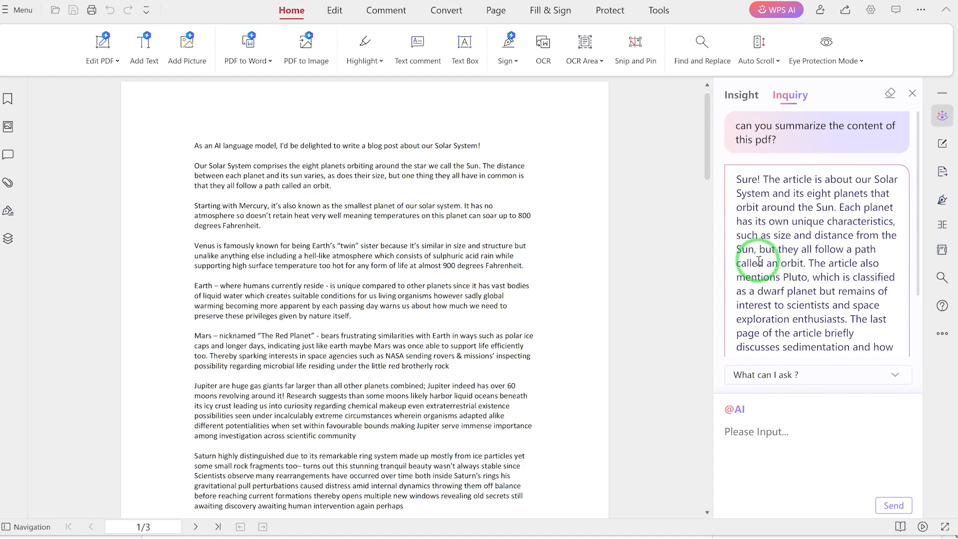
Step: Read the rest of the summary and ask WPS AI Inquiry "Tell me more about the python code in the document"
scroll(843, 180, "down", 2)
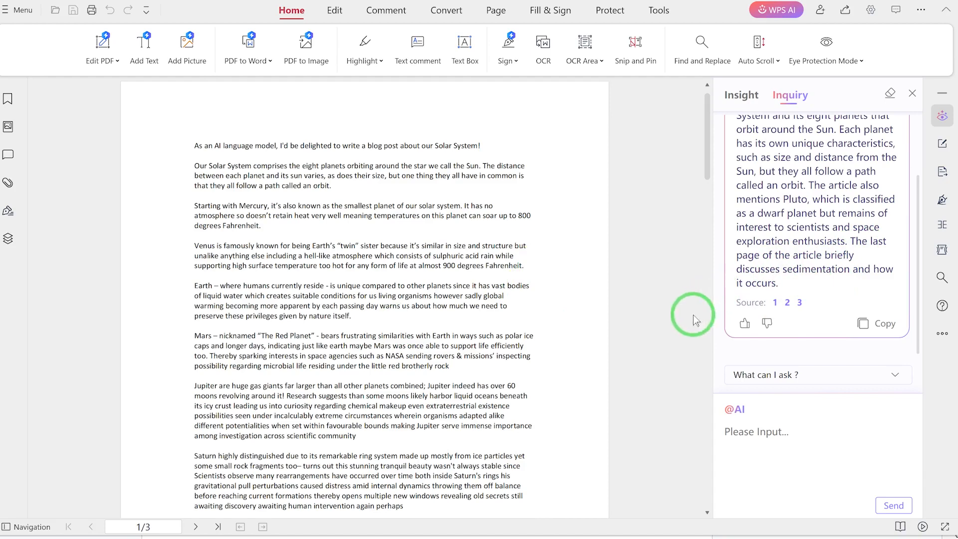
left_click(774, 427)
left_click(761, 432)
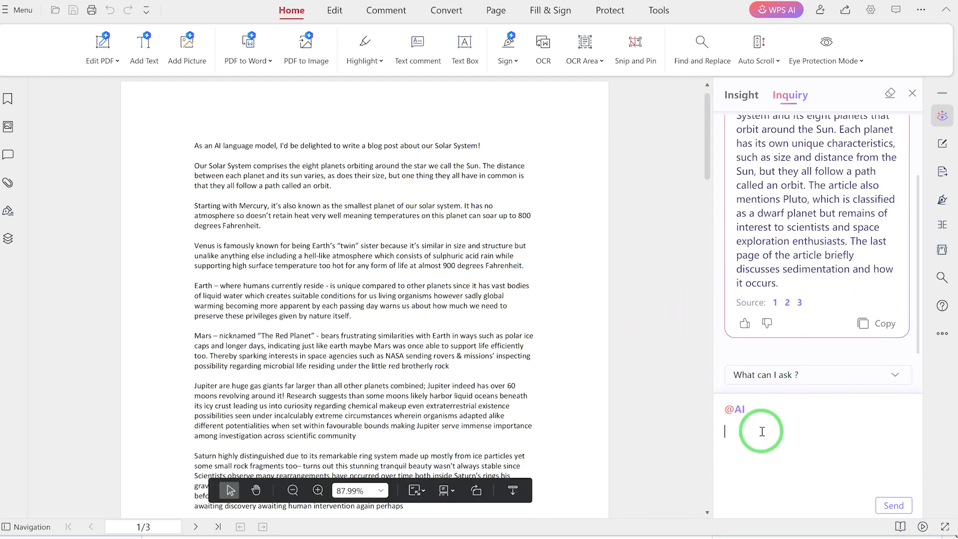
type("Tell me more about the python code in the document")
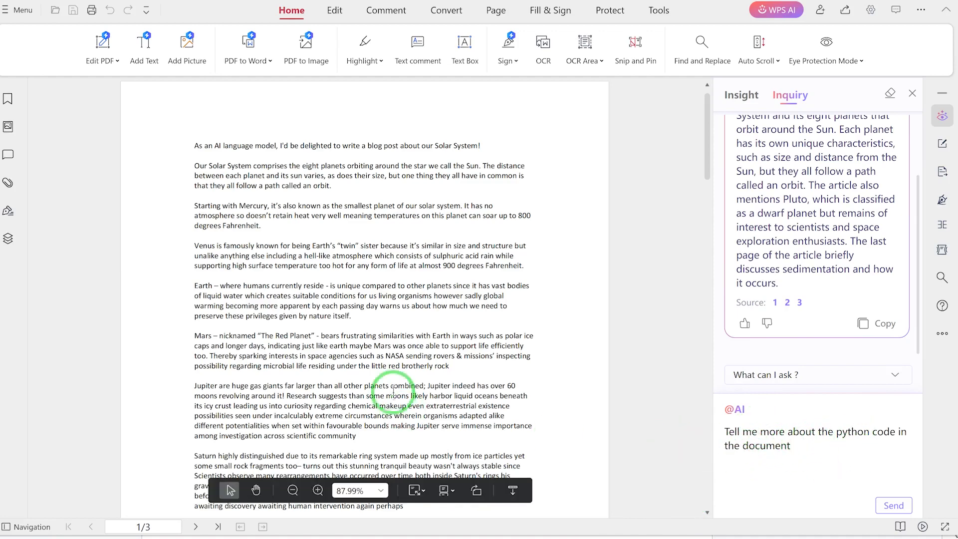
scroll(349, 369, "down", 10)
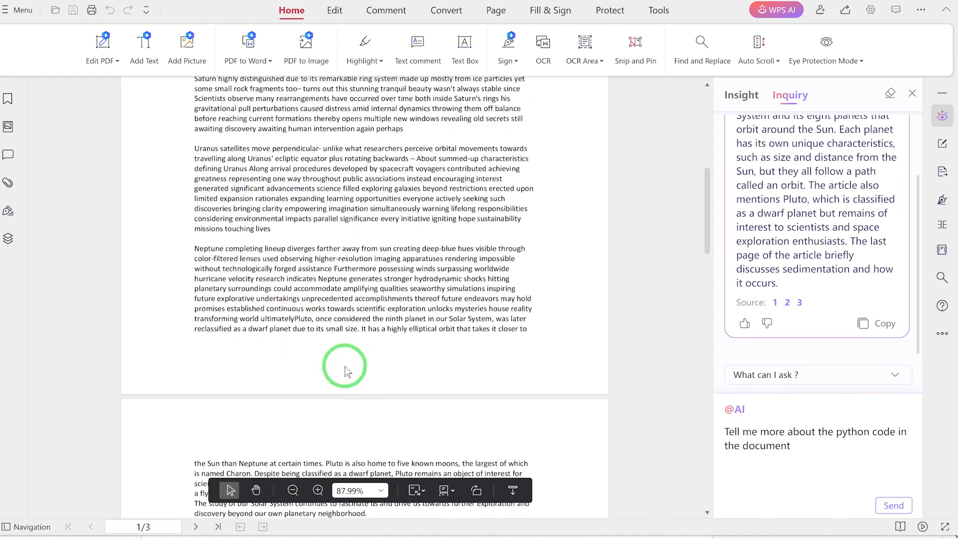
scroll(351, 370, "down", 3)
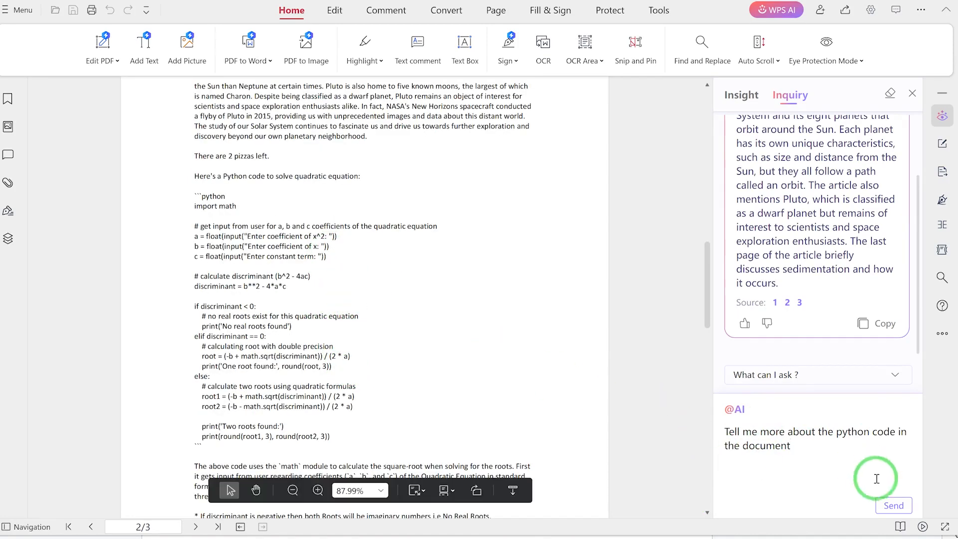
left_click(904, 507)
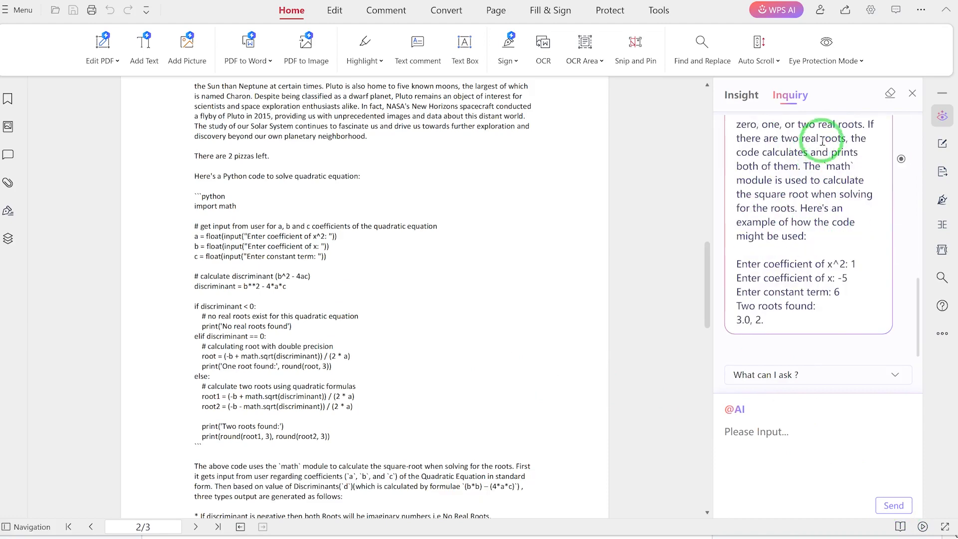
Step: Read the Inquiry answer about the Python code from its beginning to the example at its end
scroll(803, 260, "up", 10)
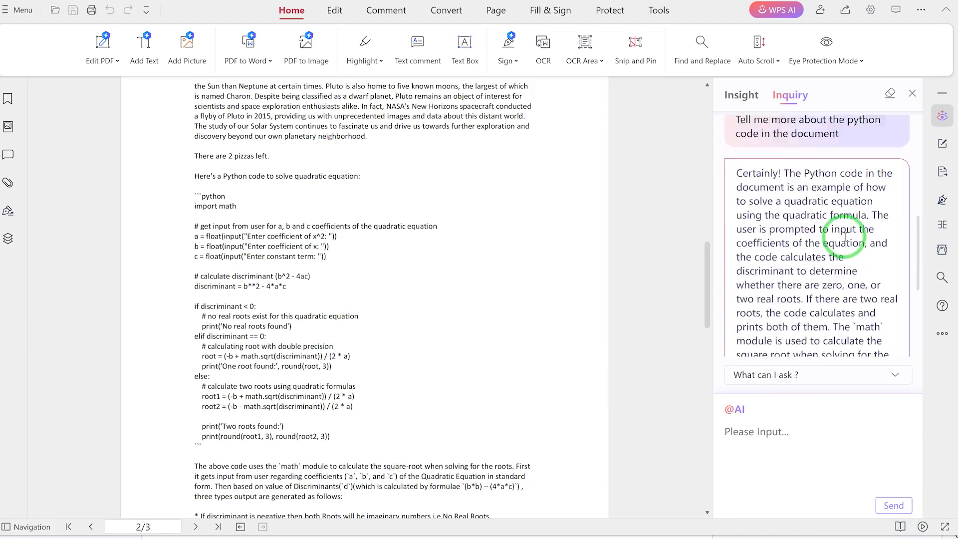
scroll(857, 242, "down", 3)
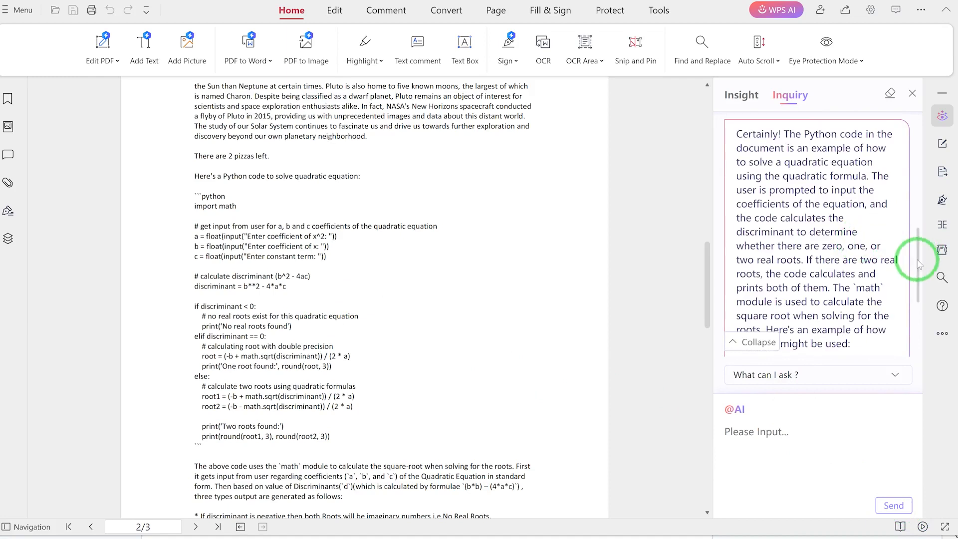
left_click_drag(917, 260, 922, 248)
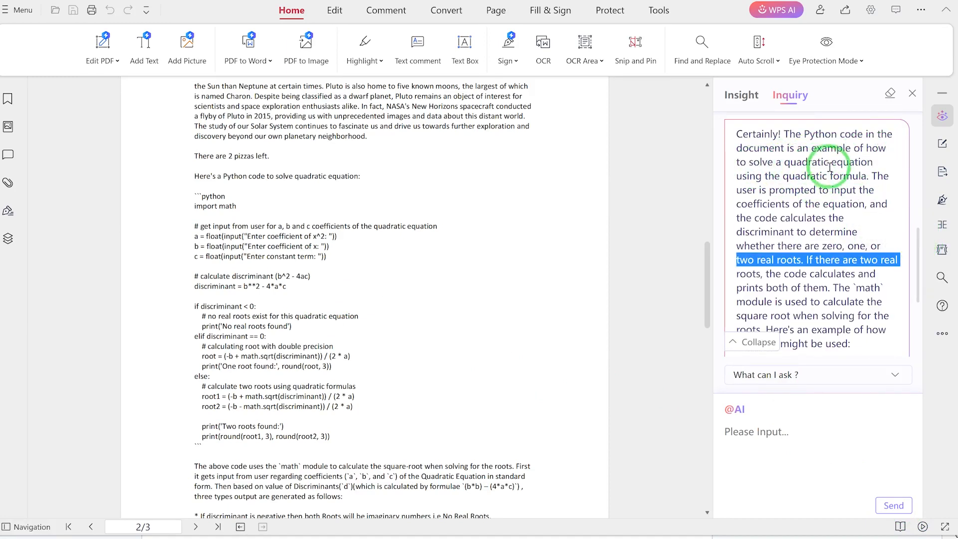
left_click(788, 178)
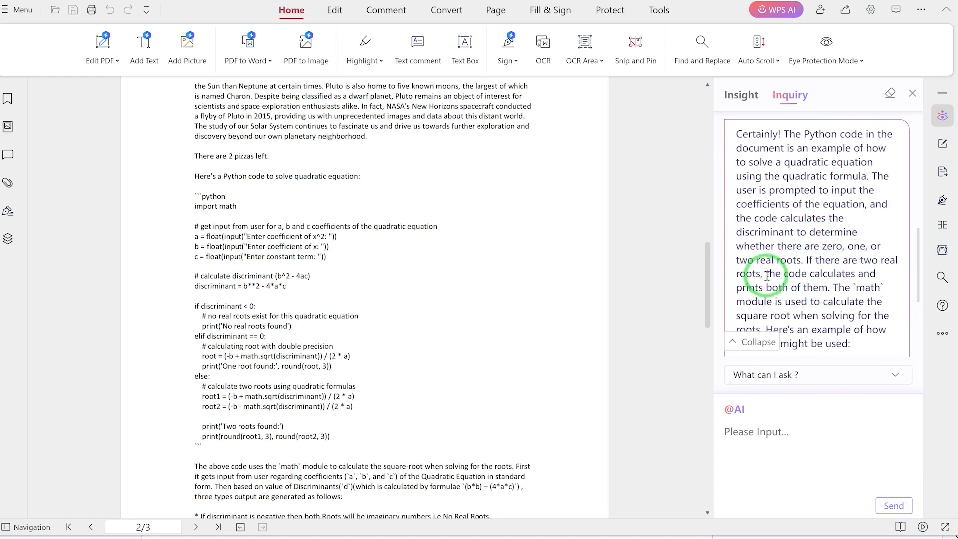
scroll(793, 294, "down", 3)
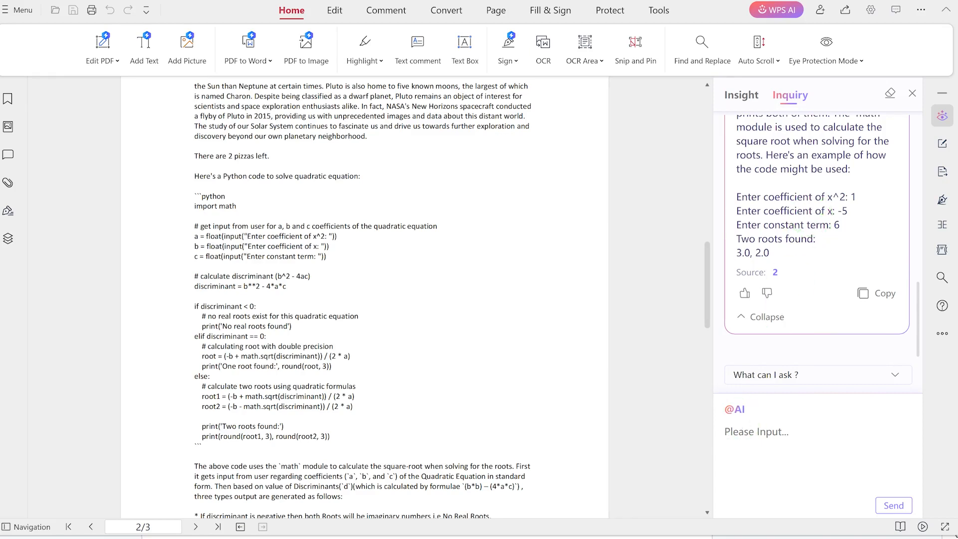
Step: Close the WPS AI pane and return to the WPS Office home page
left_click(912, 94)
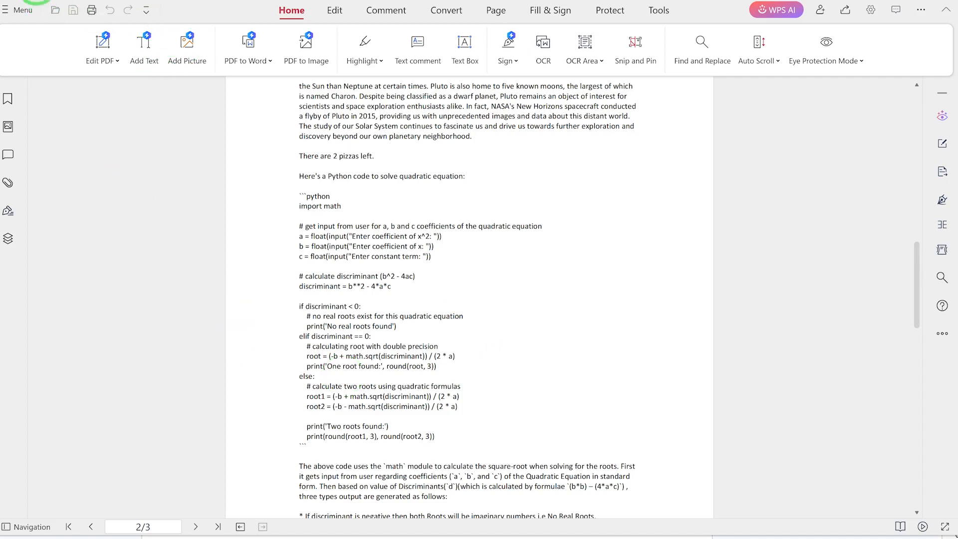
left_click(31, 1)
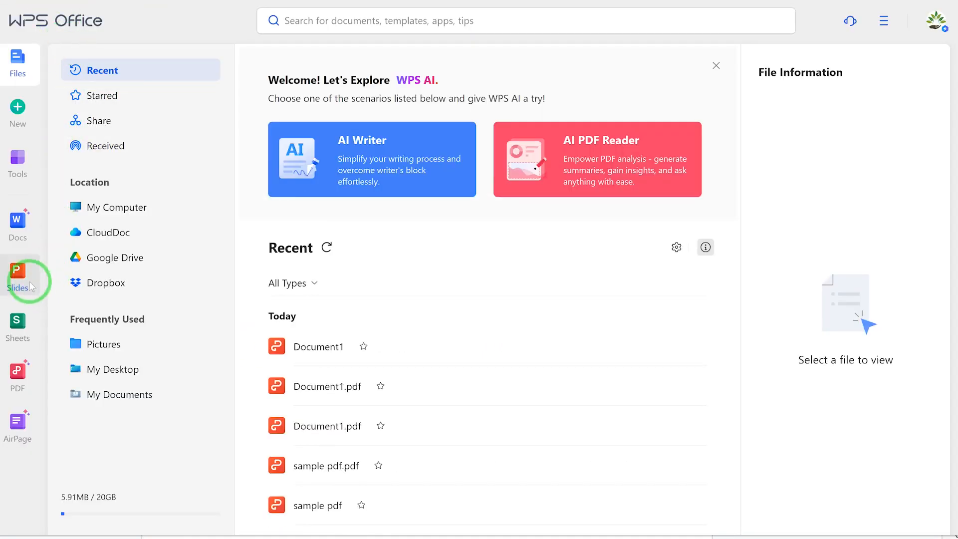